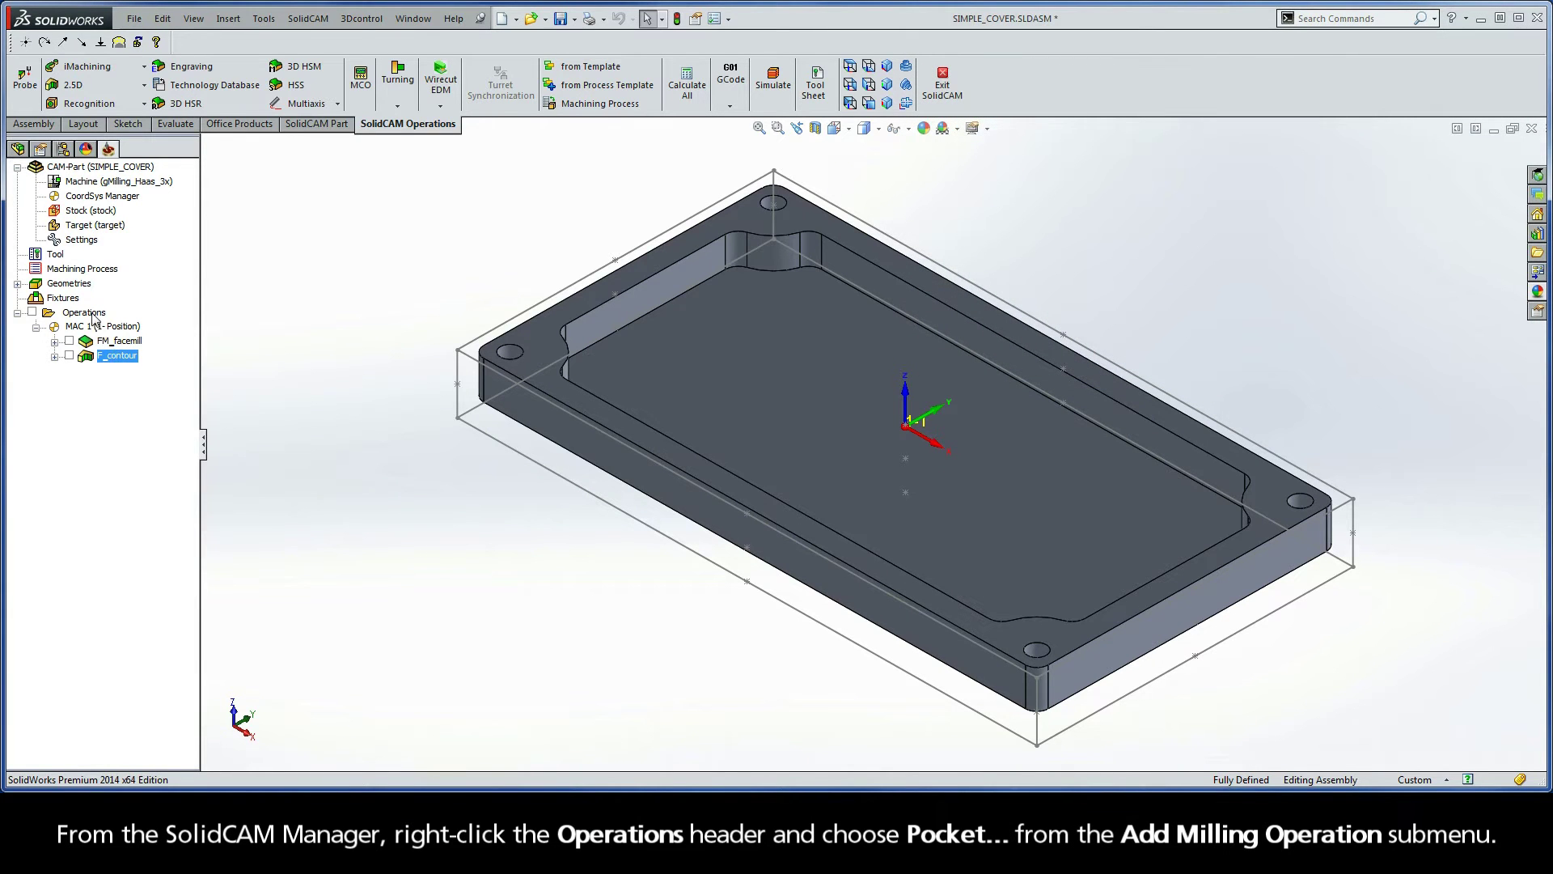
Add a new Pocket milling operation from the Operations context menu
right_click(94, 317)
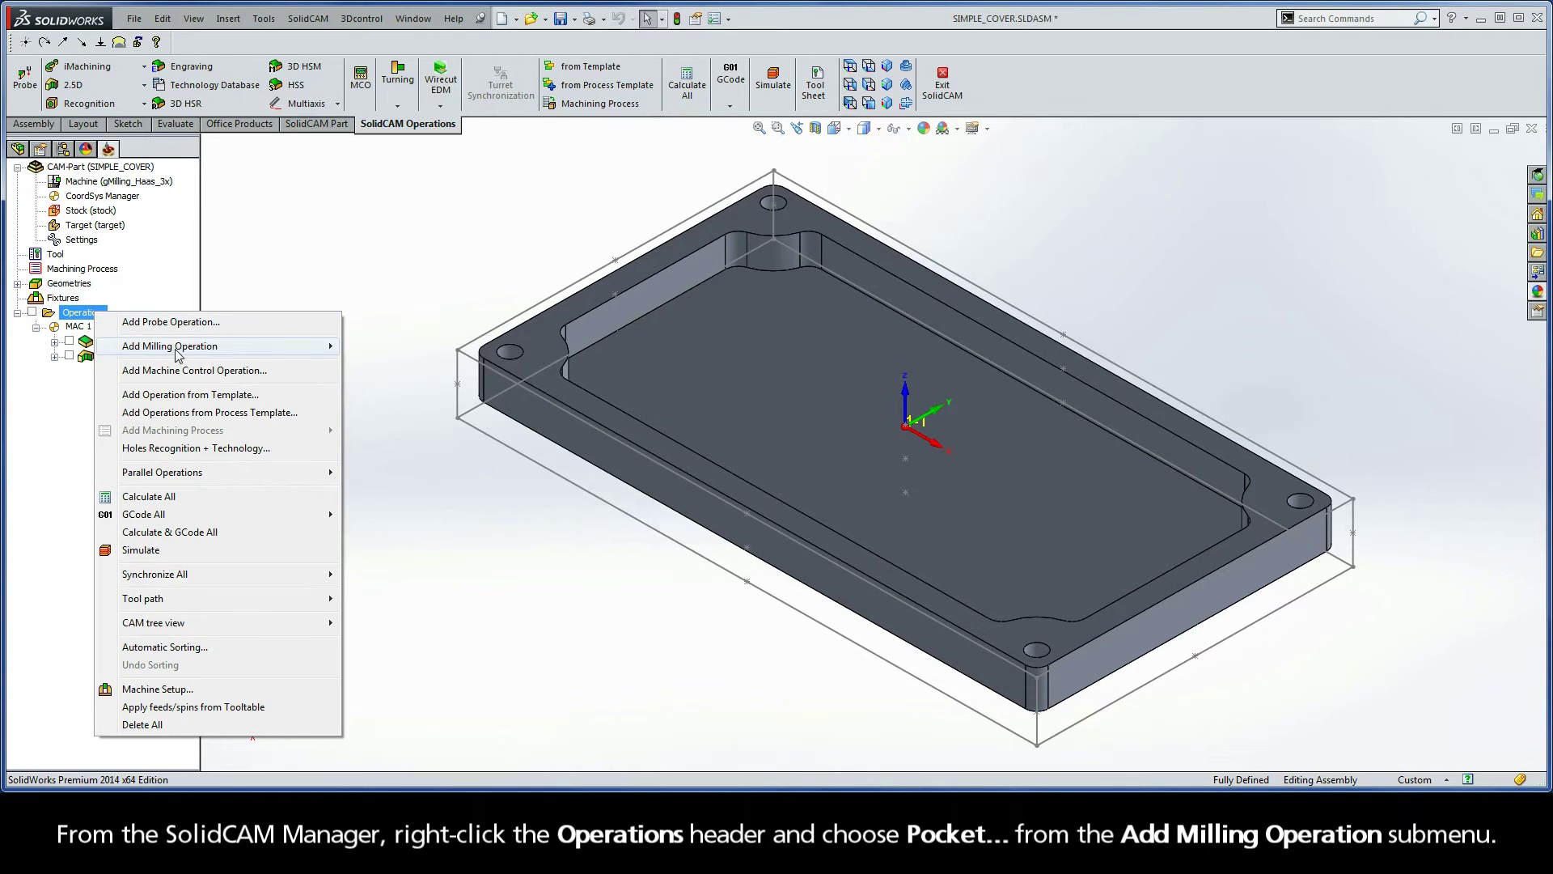
mouse_move(169, 347)
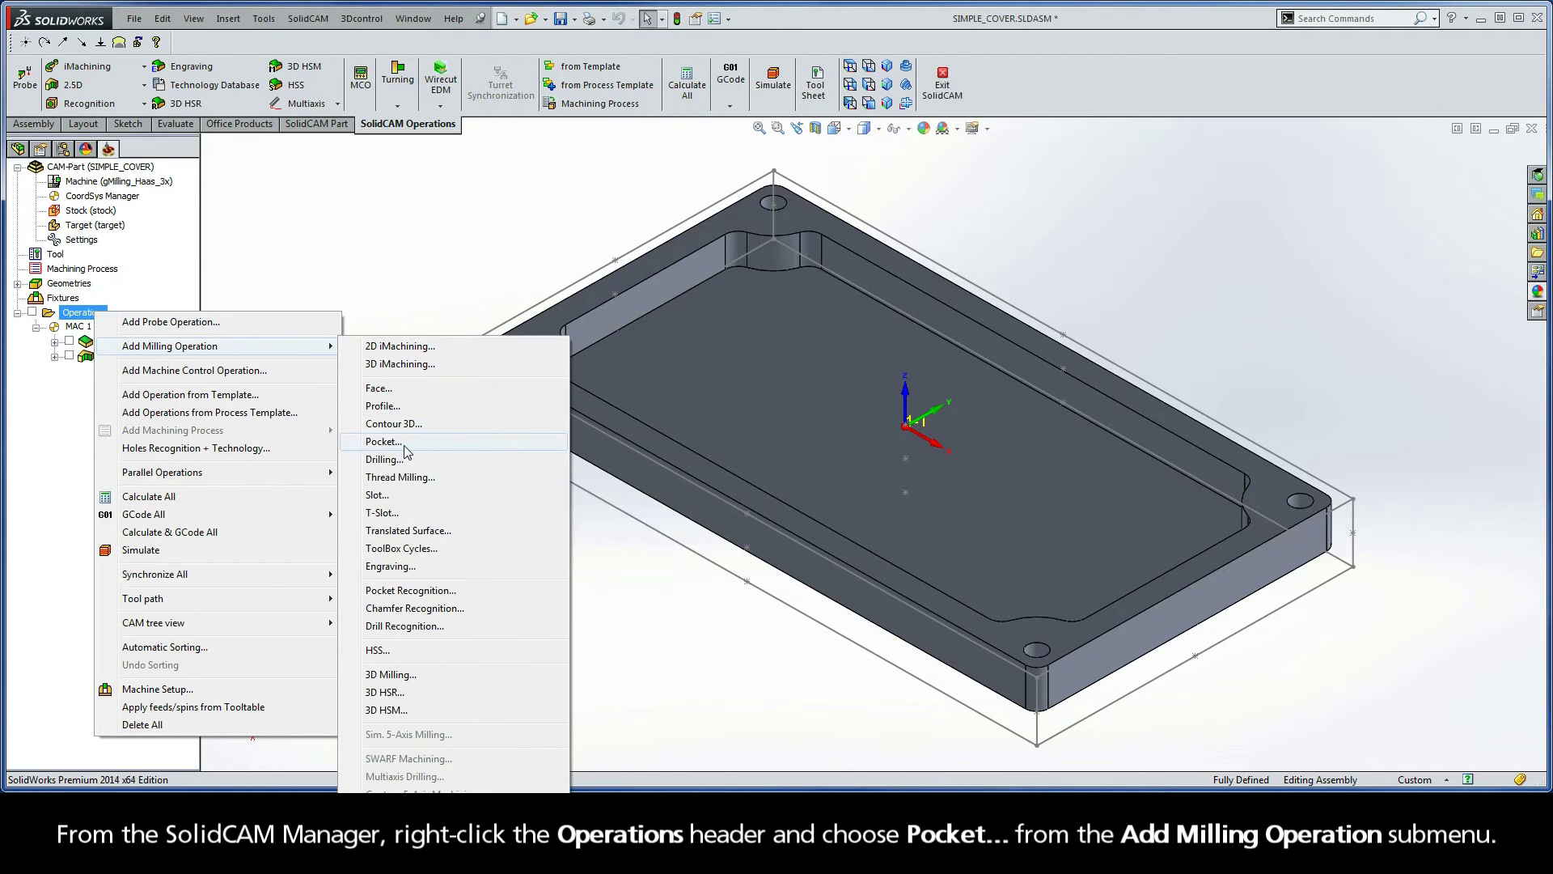
left_click(403, 443)
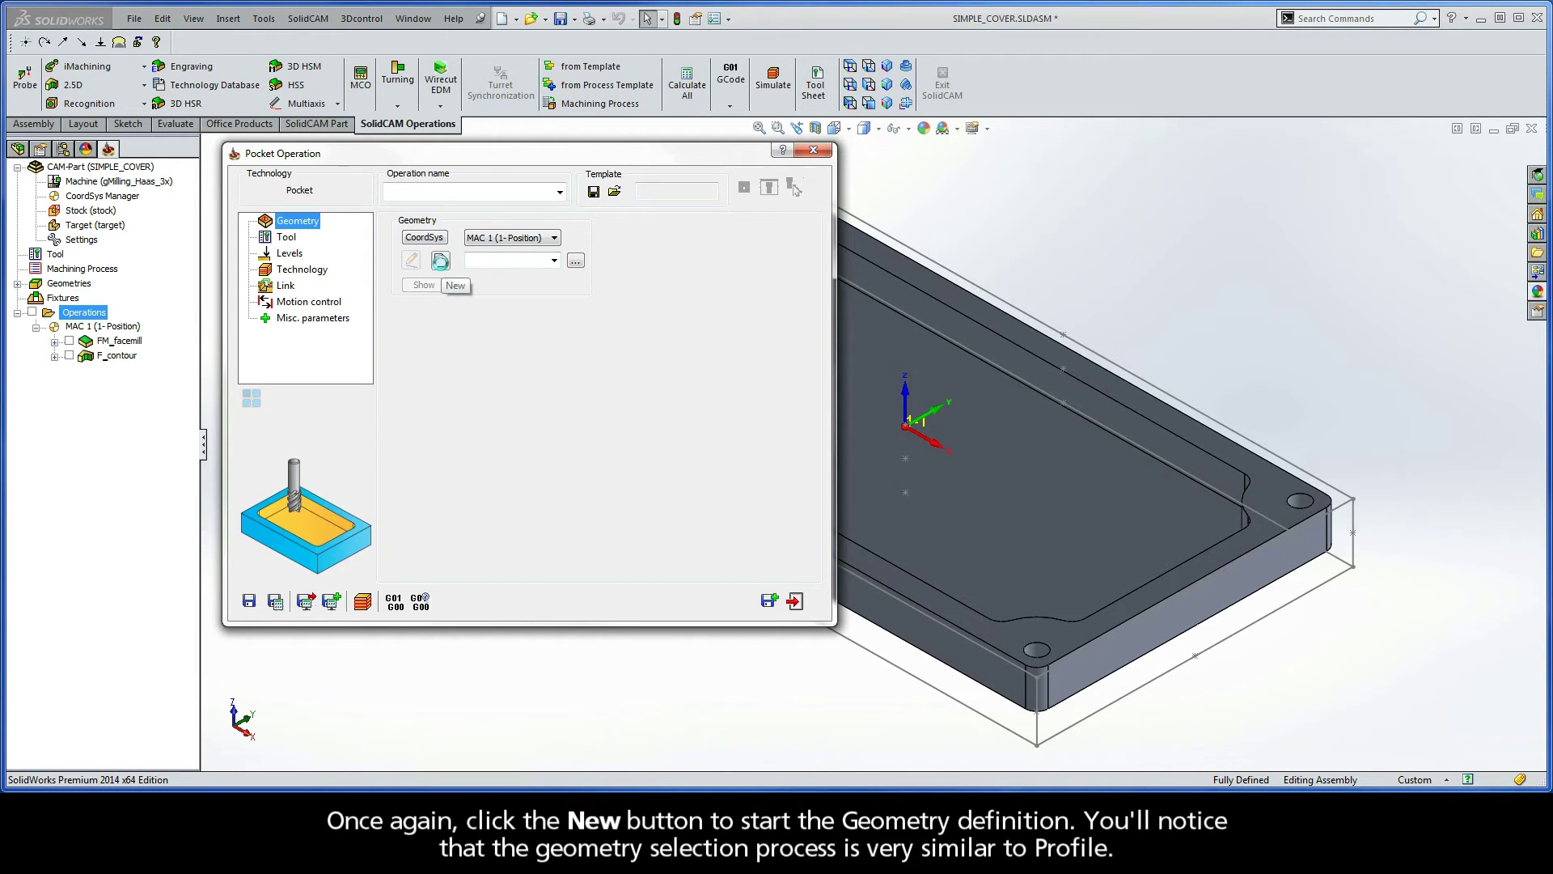
Define geometry contour1 as an Auto-constant Z closed chain from one pocket edge
left_click(441, 262)
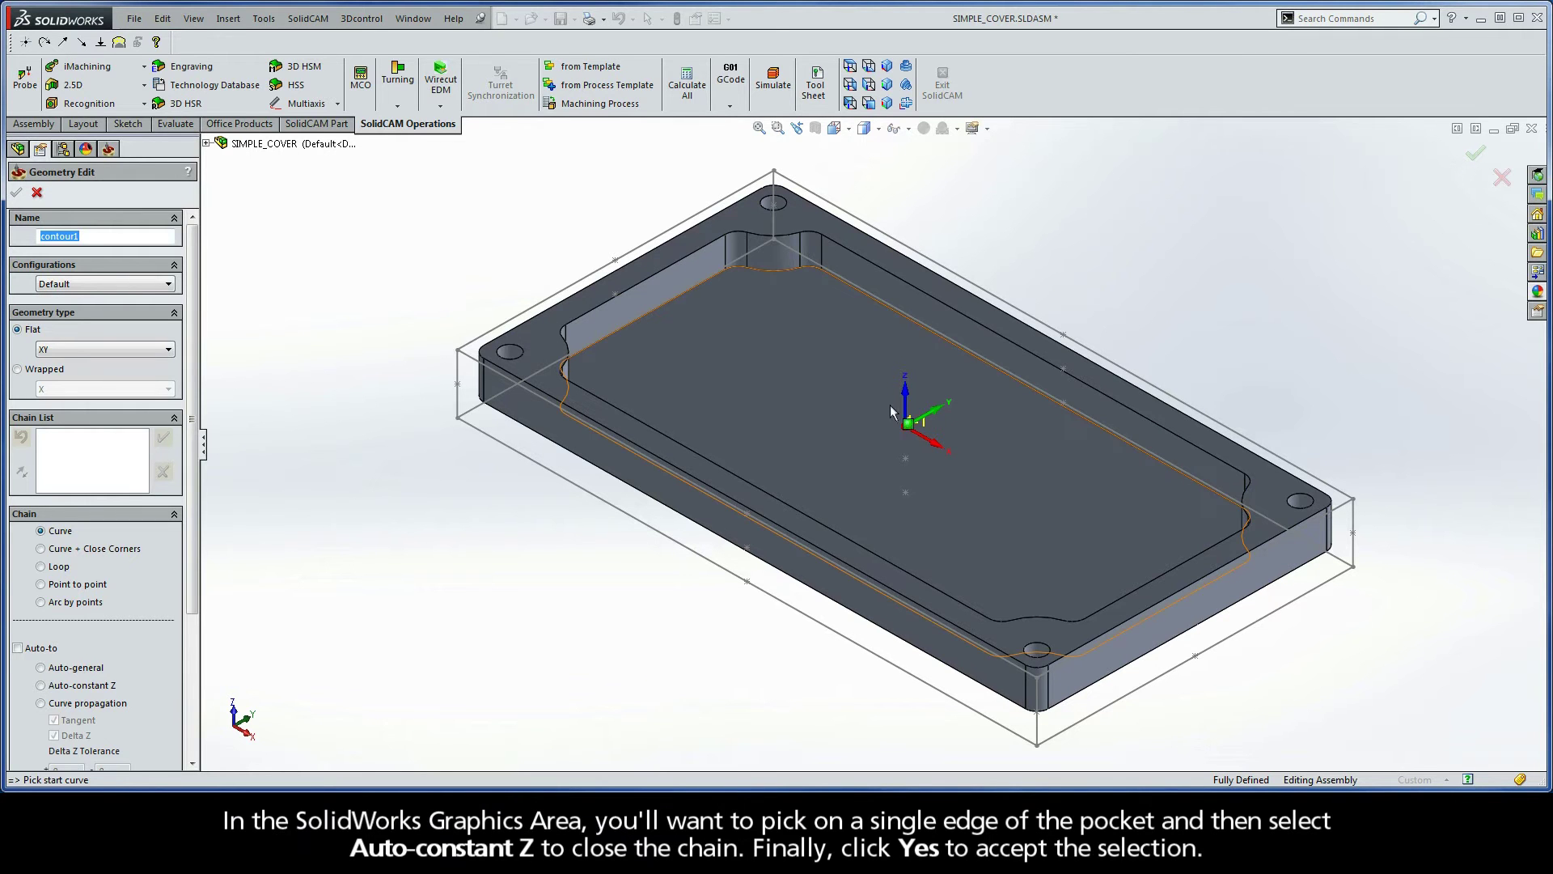
left_click(1188, 444)
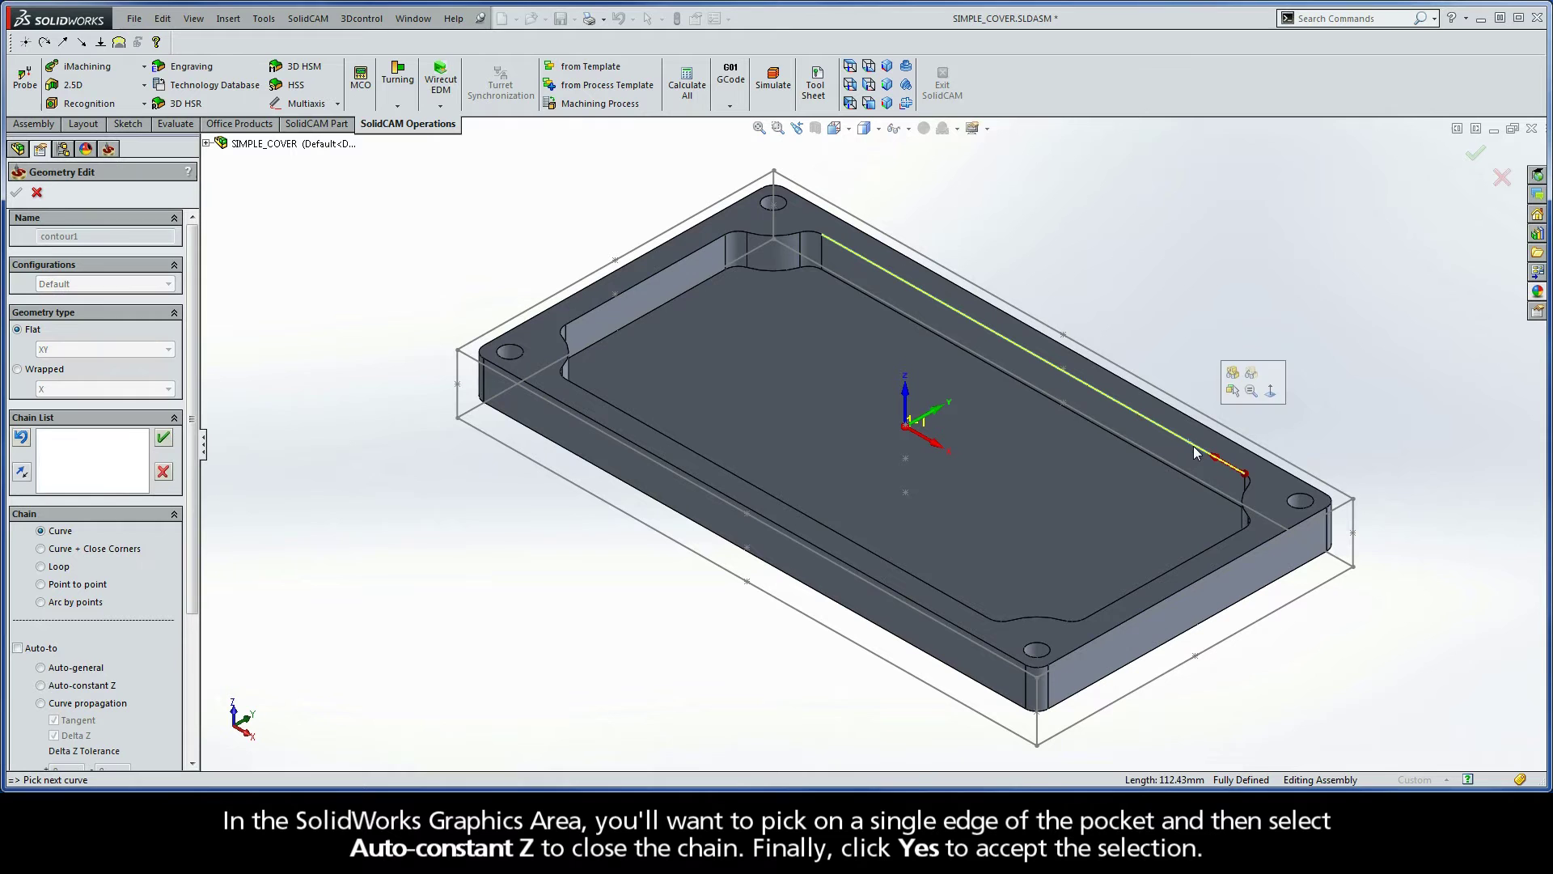
left_click(47, 687)
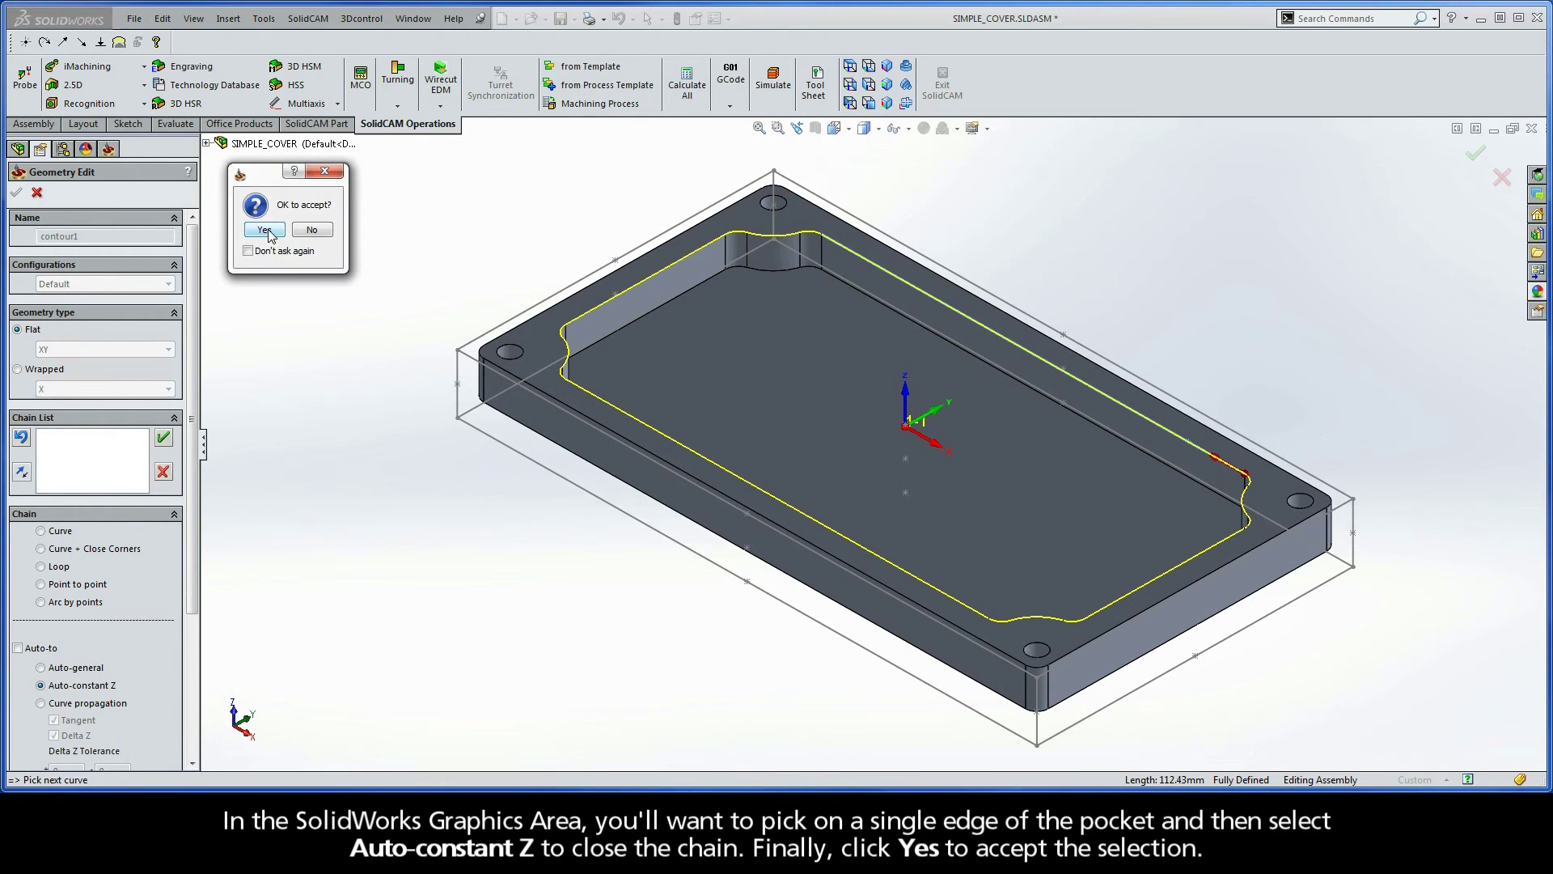
left_click(267, 231)
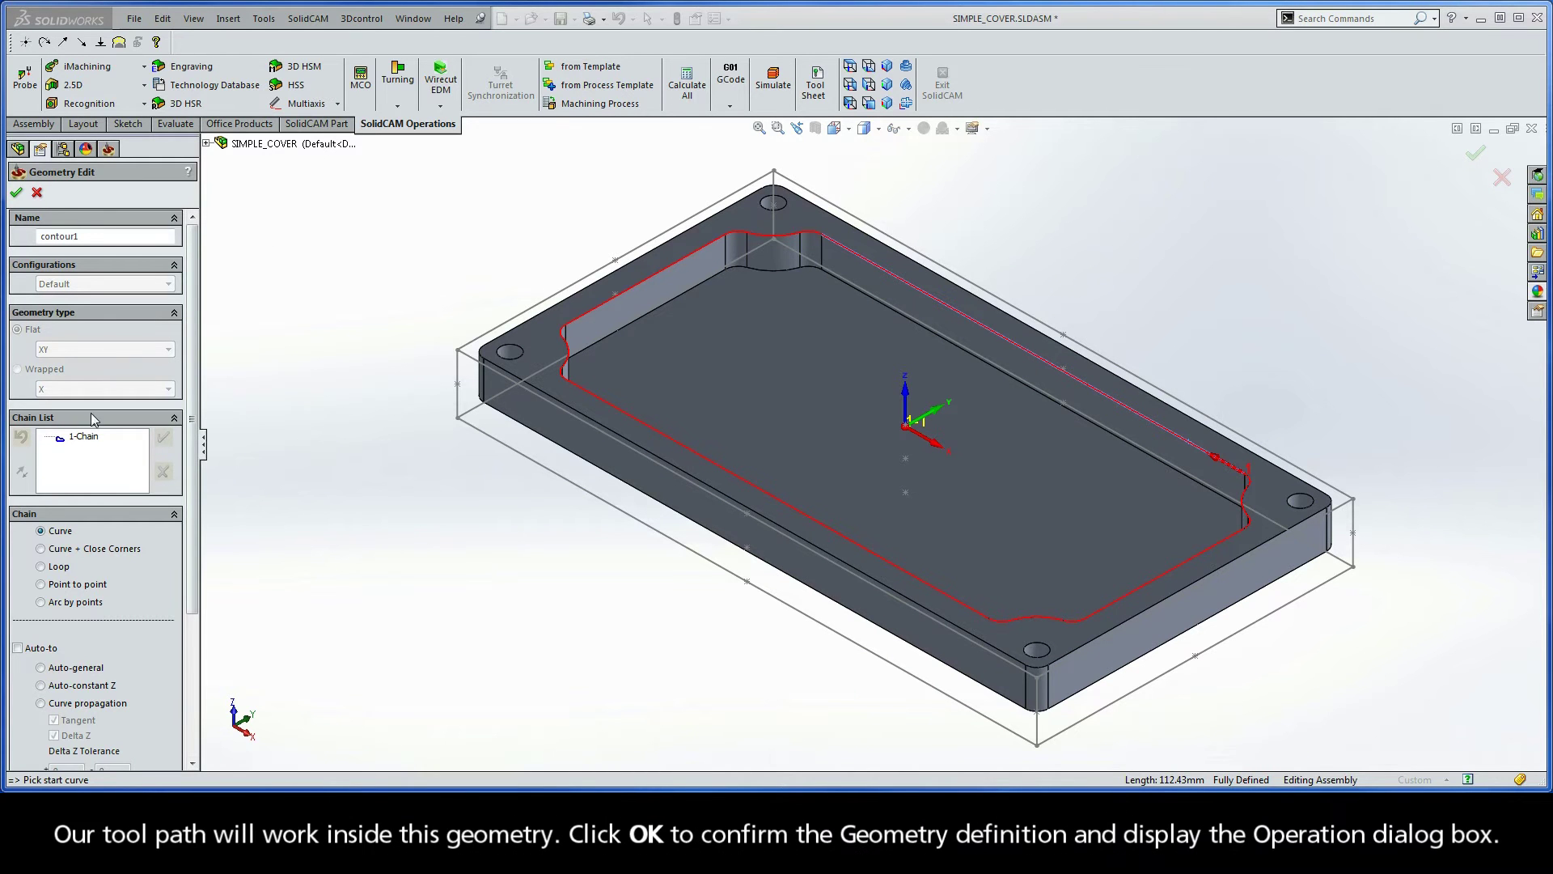
left_click(81, 439)
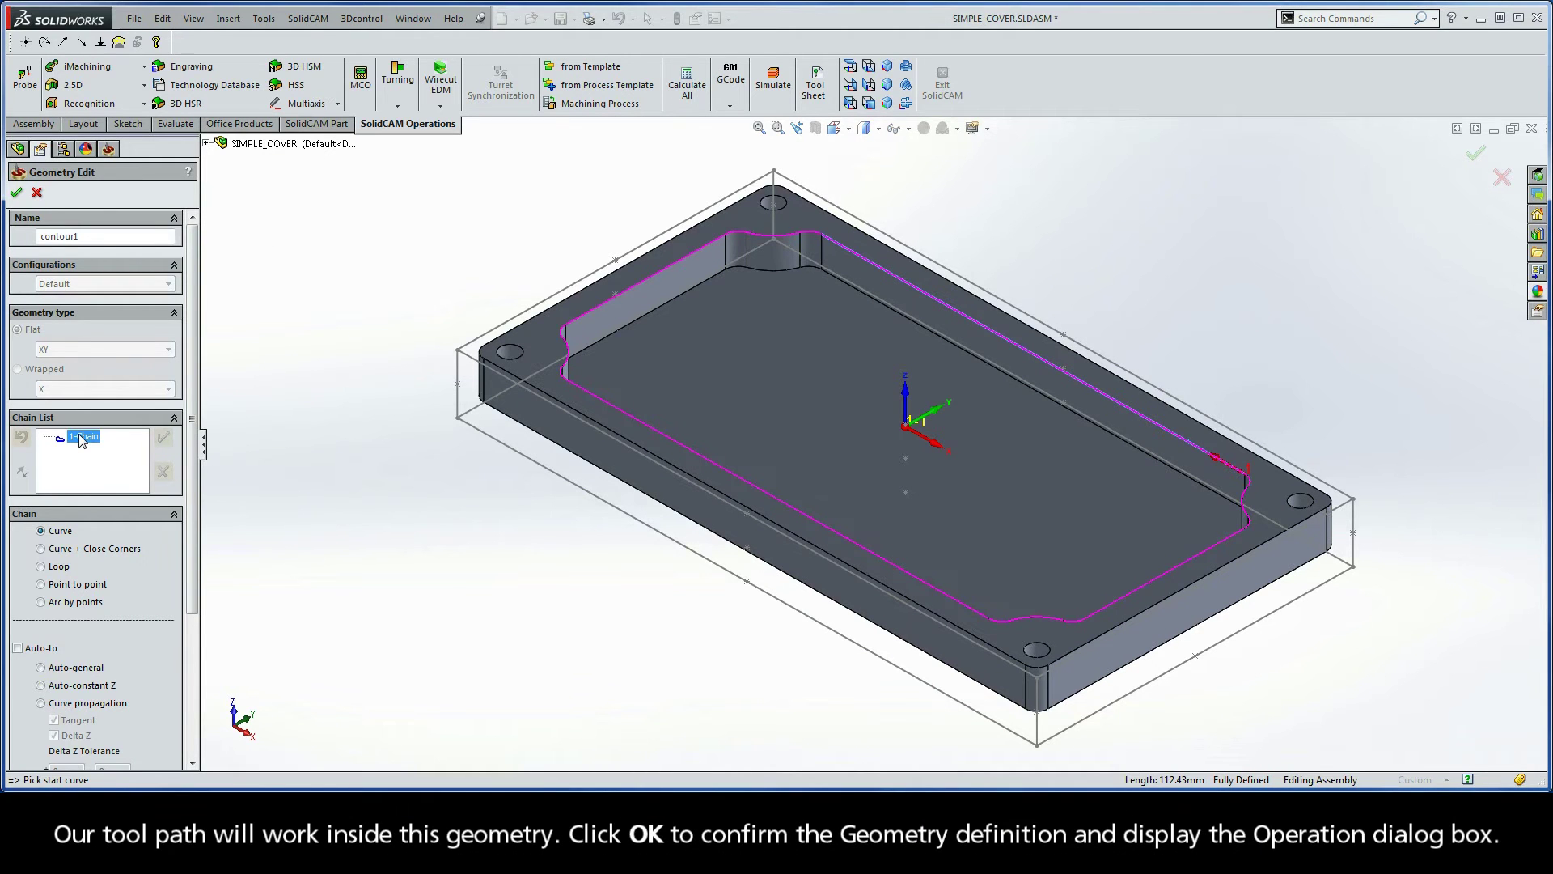
left_click(17, 192)
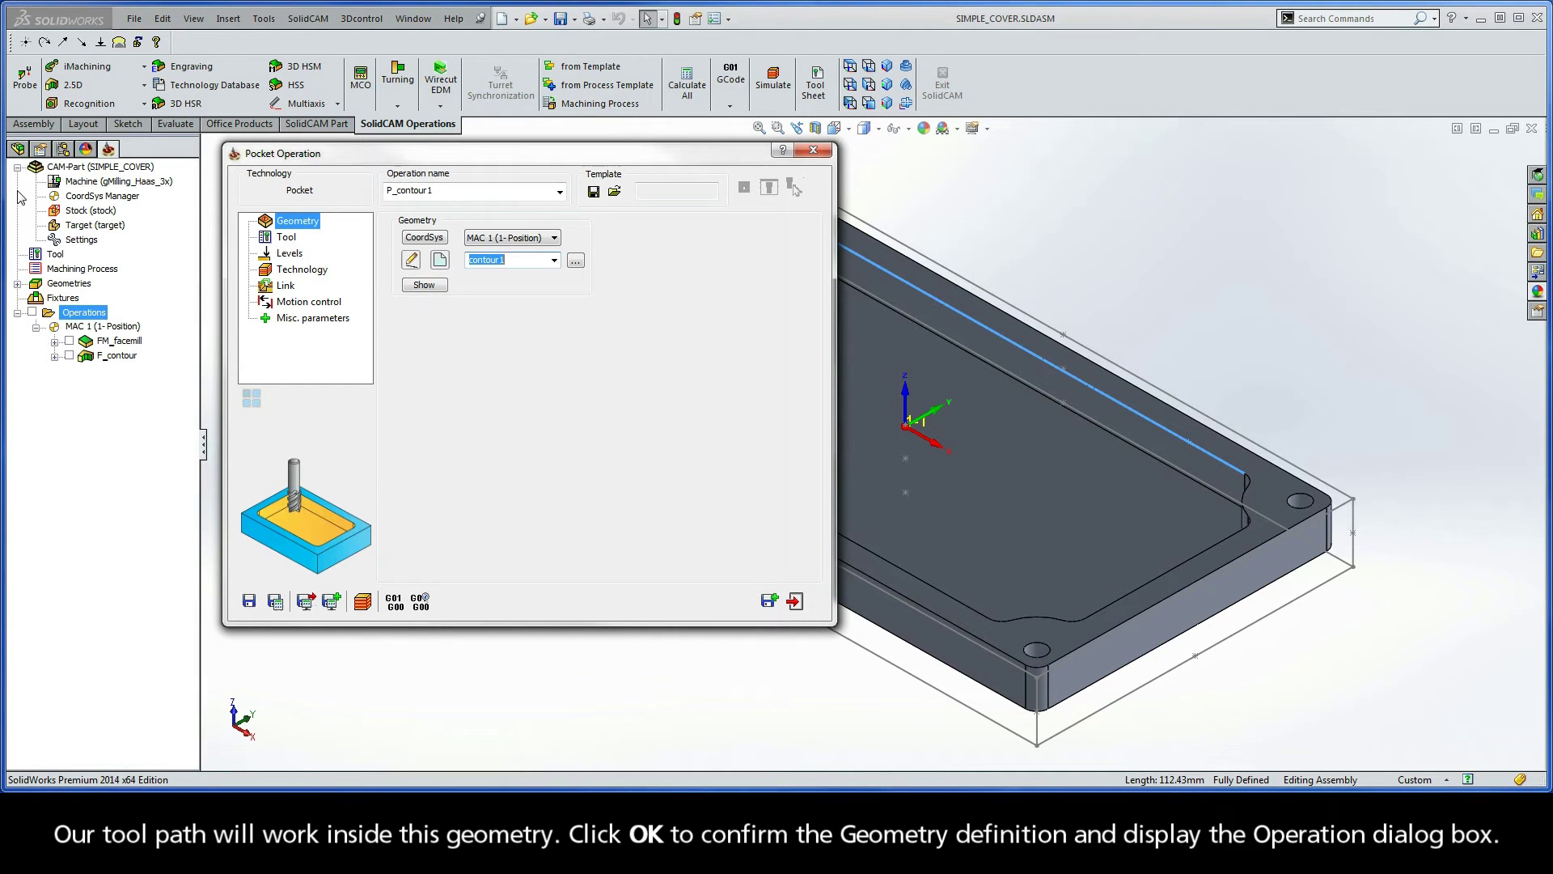
Assign tool number 2, the 6 mm END MILL, from the part's tool table
left_click(288, 237)
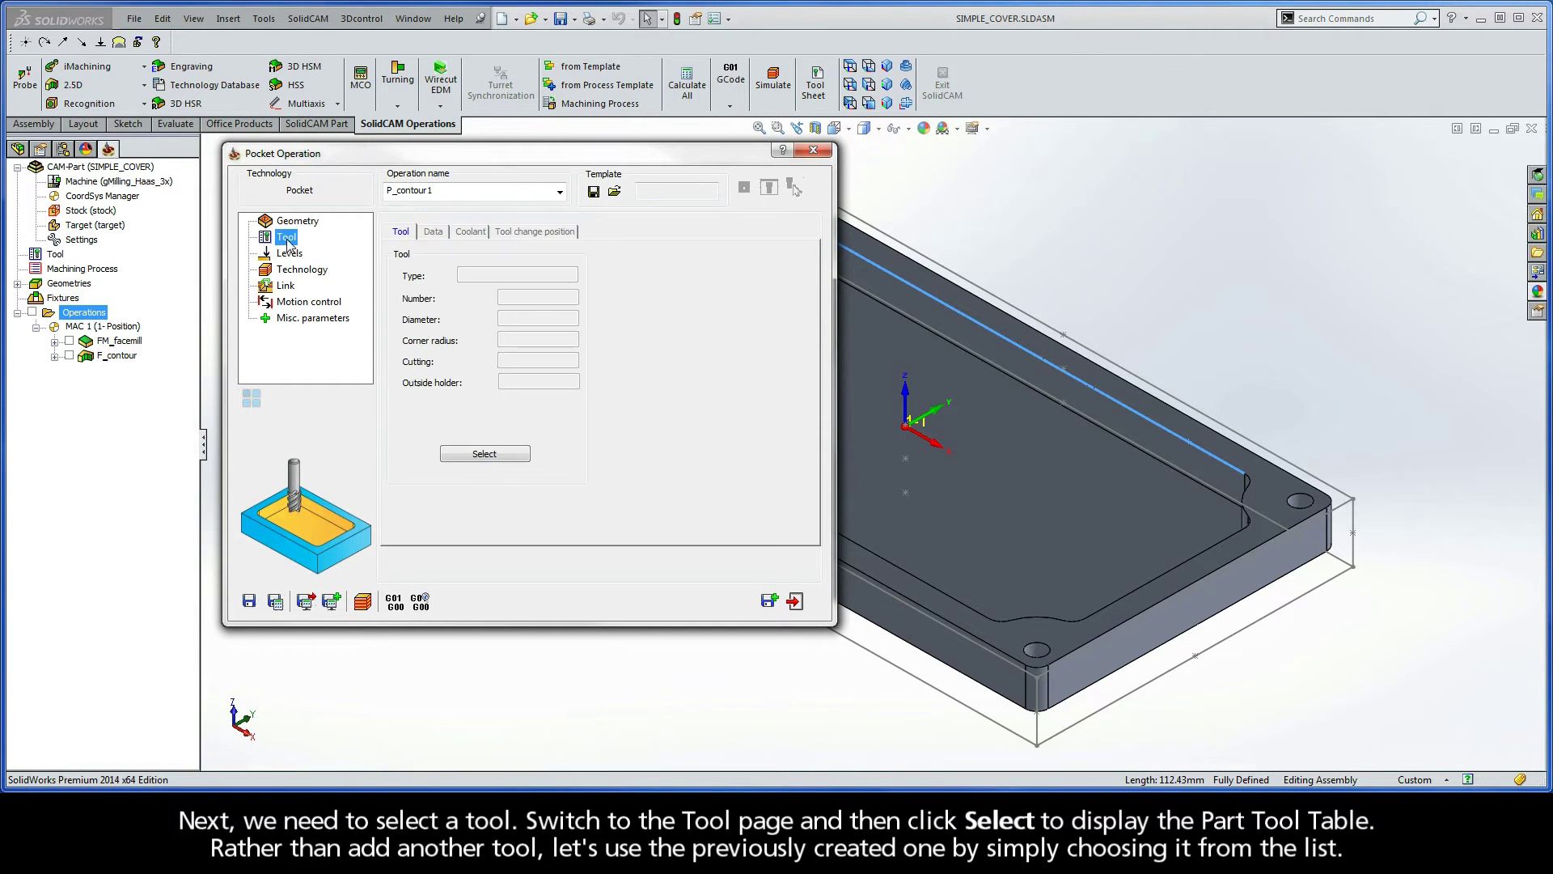
left_click(483, 454)
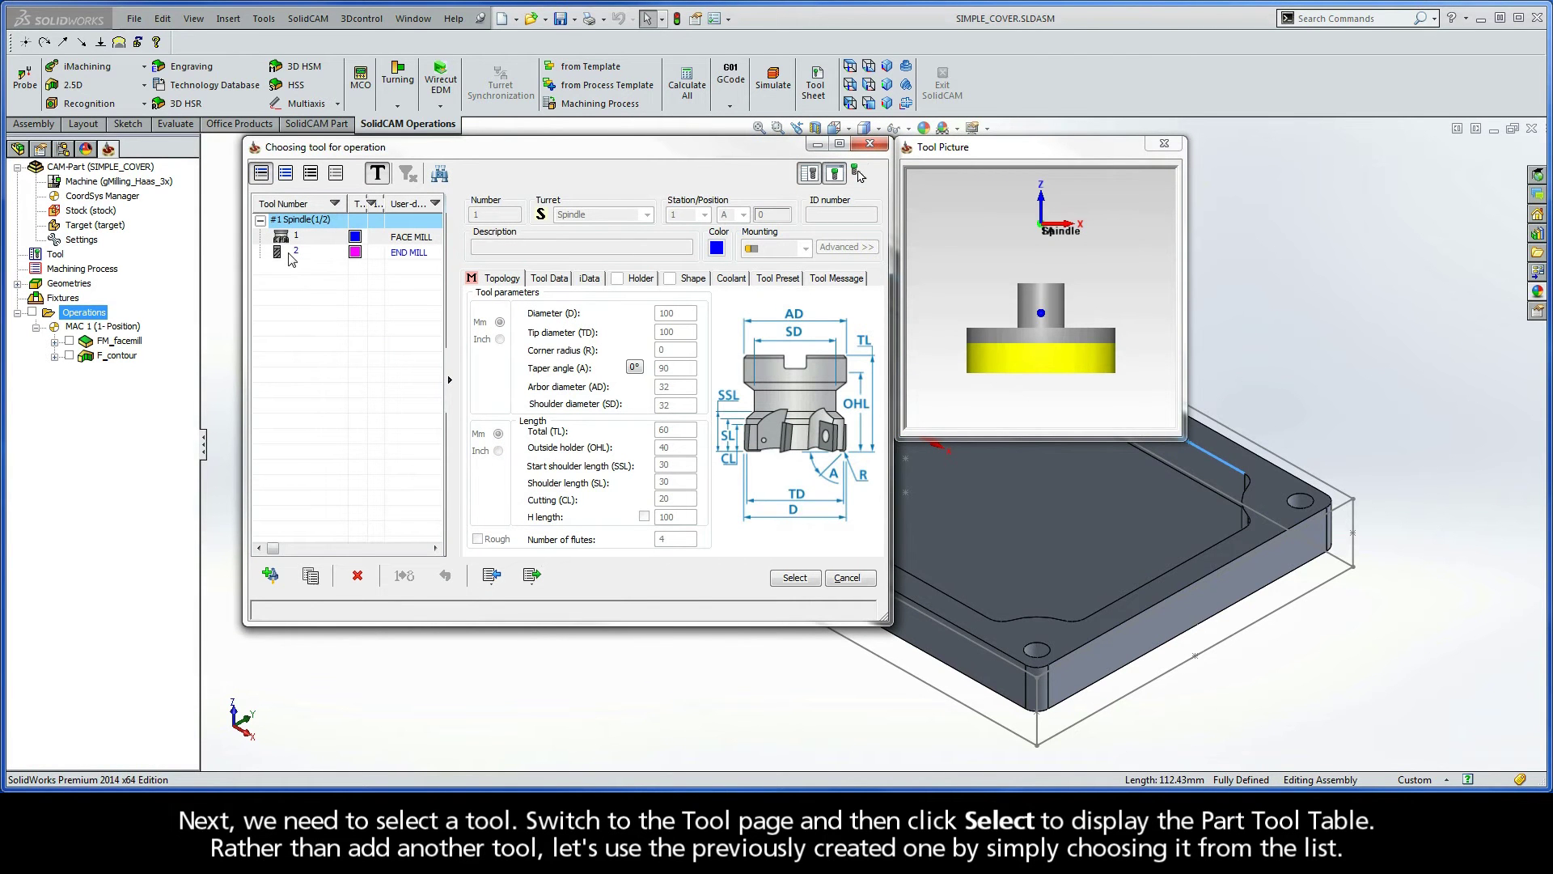
left_click(416, 263)
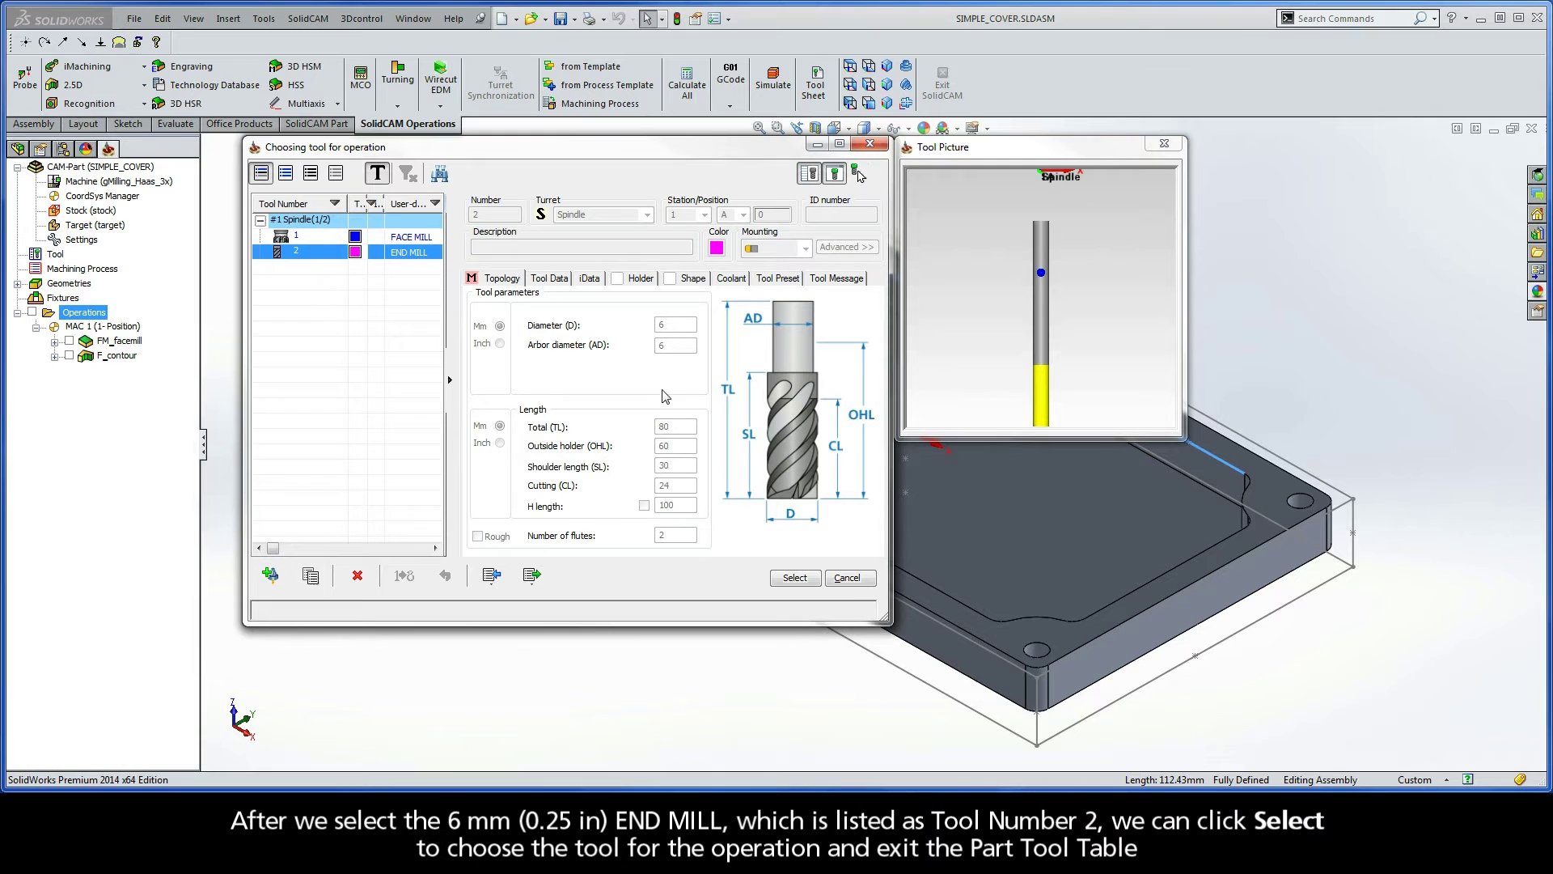
left_click(795, 578)
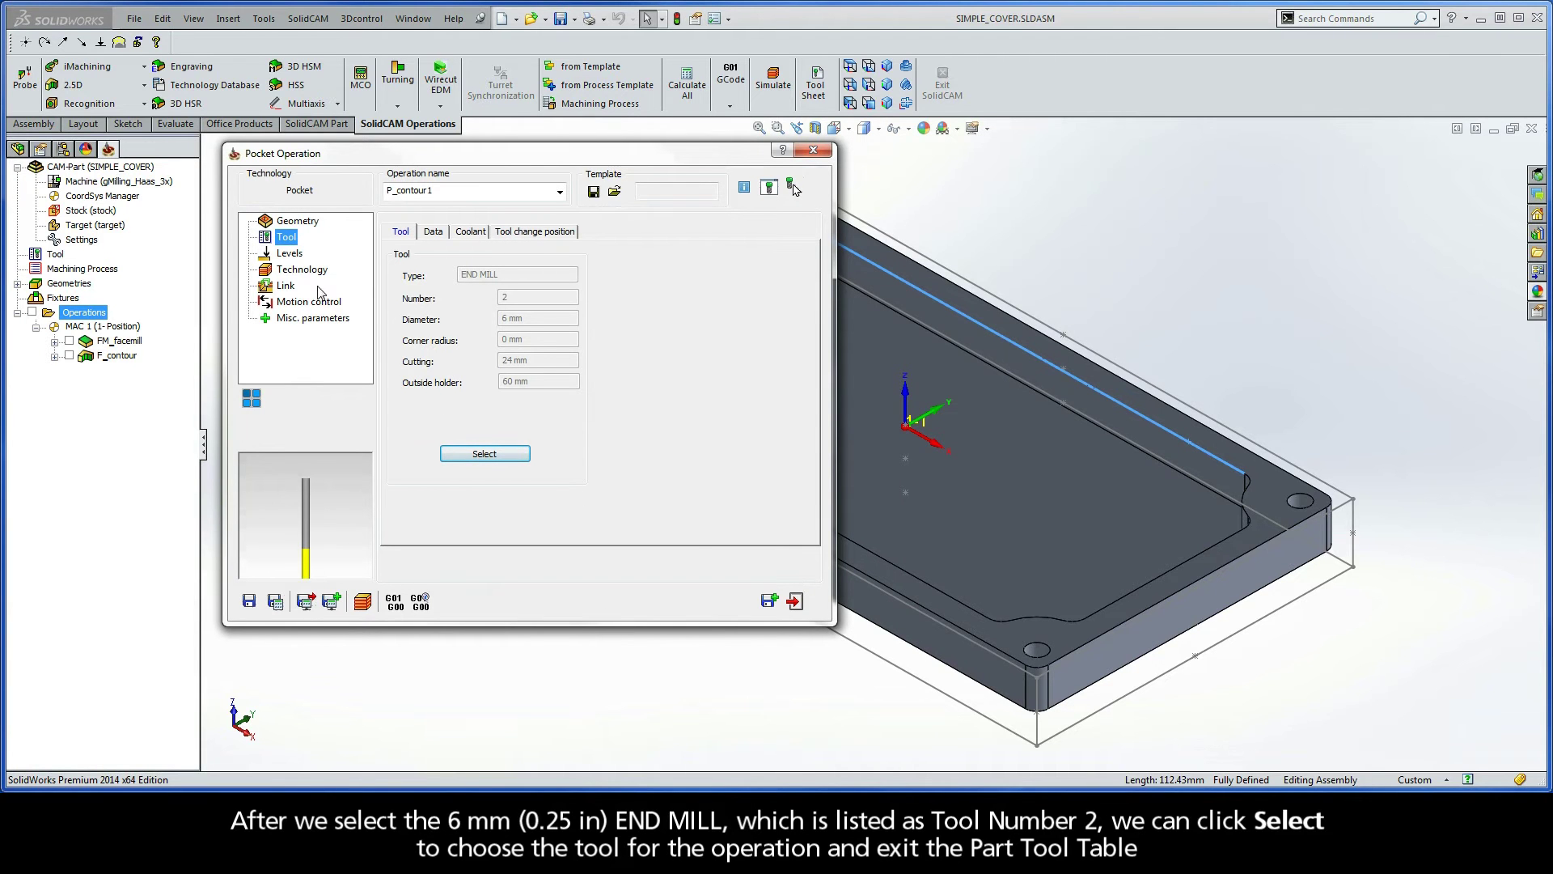
left_click(290, 254)
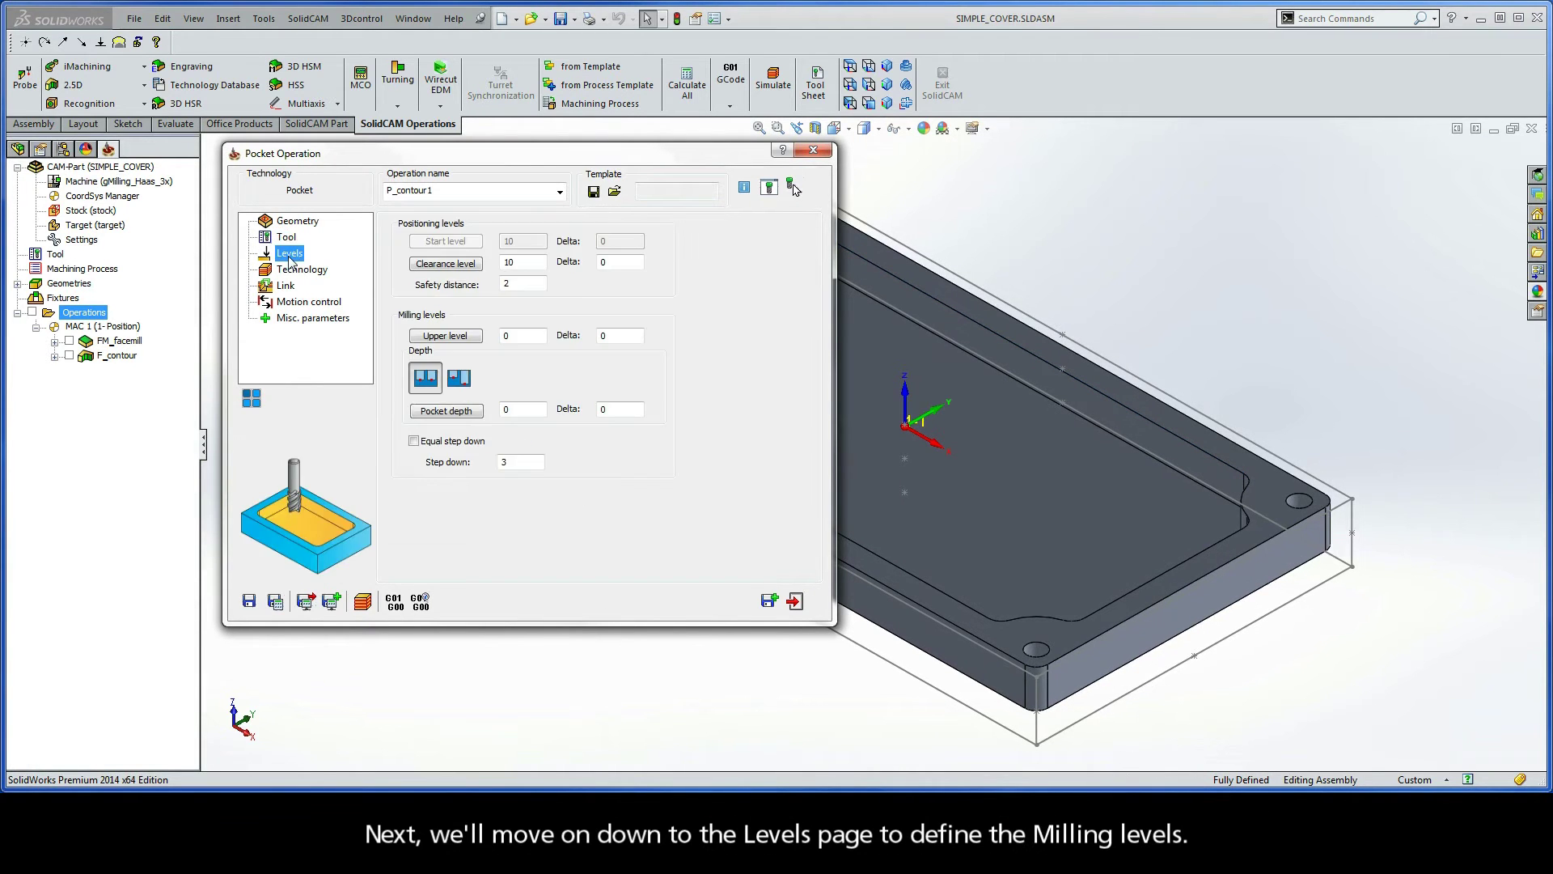
Set the pocket's upper level from the cover's top face
left_click(446, 337)
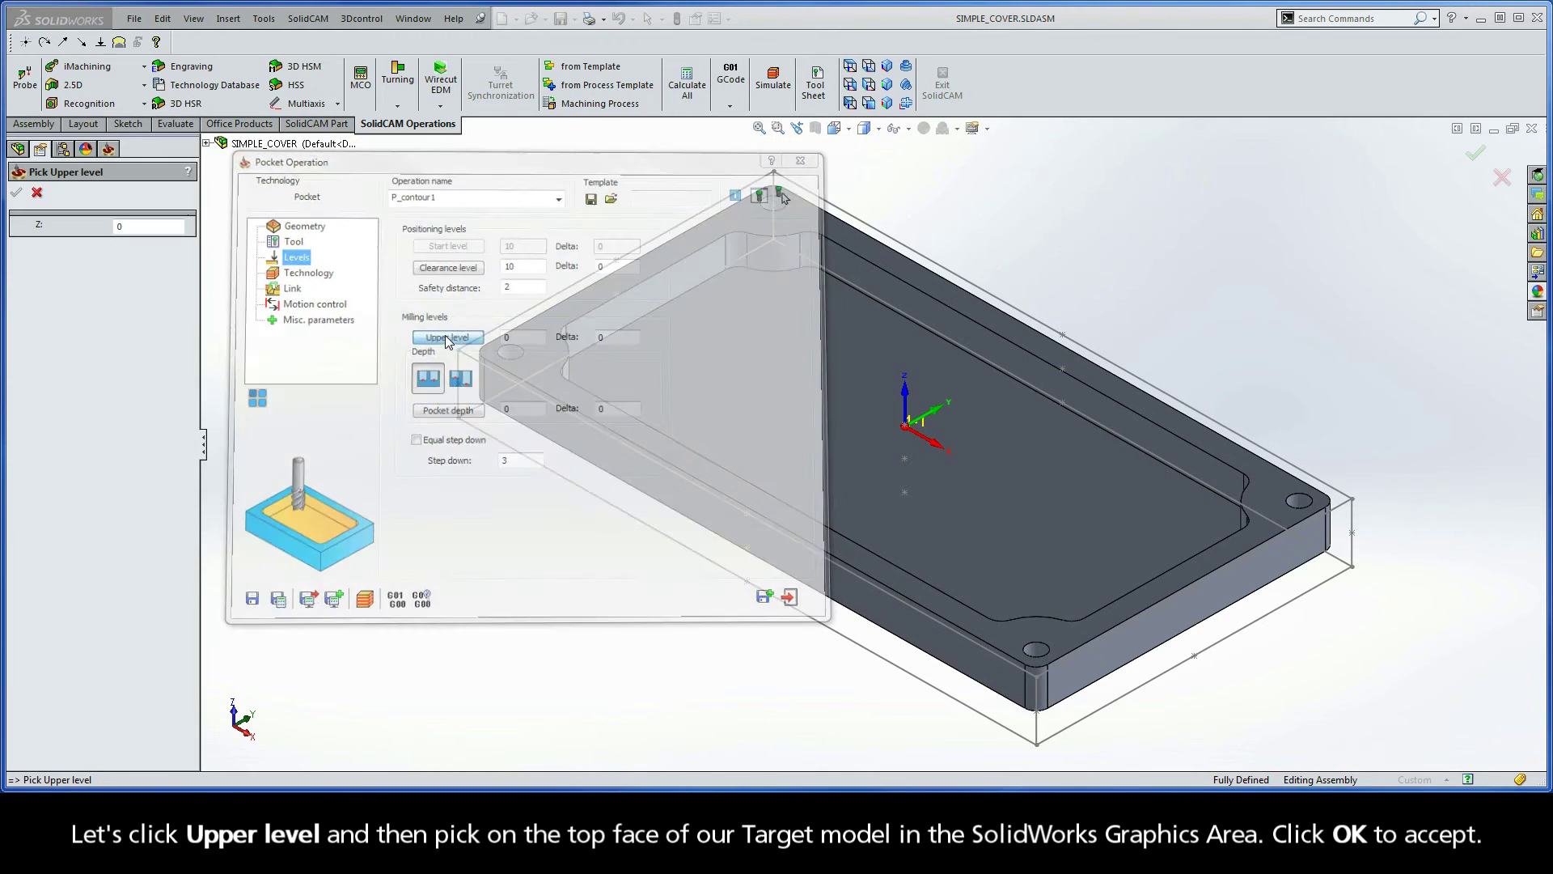
left_click(541, 349)
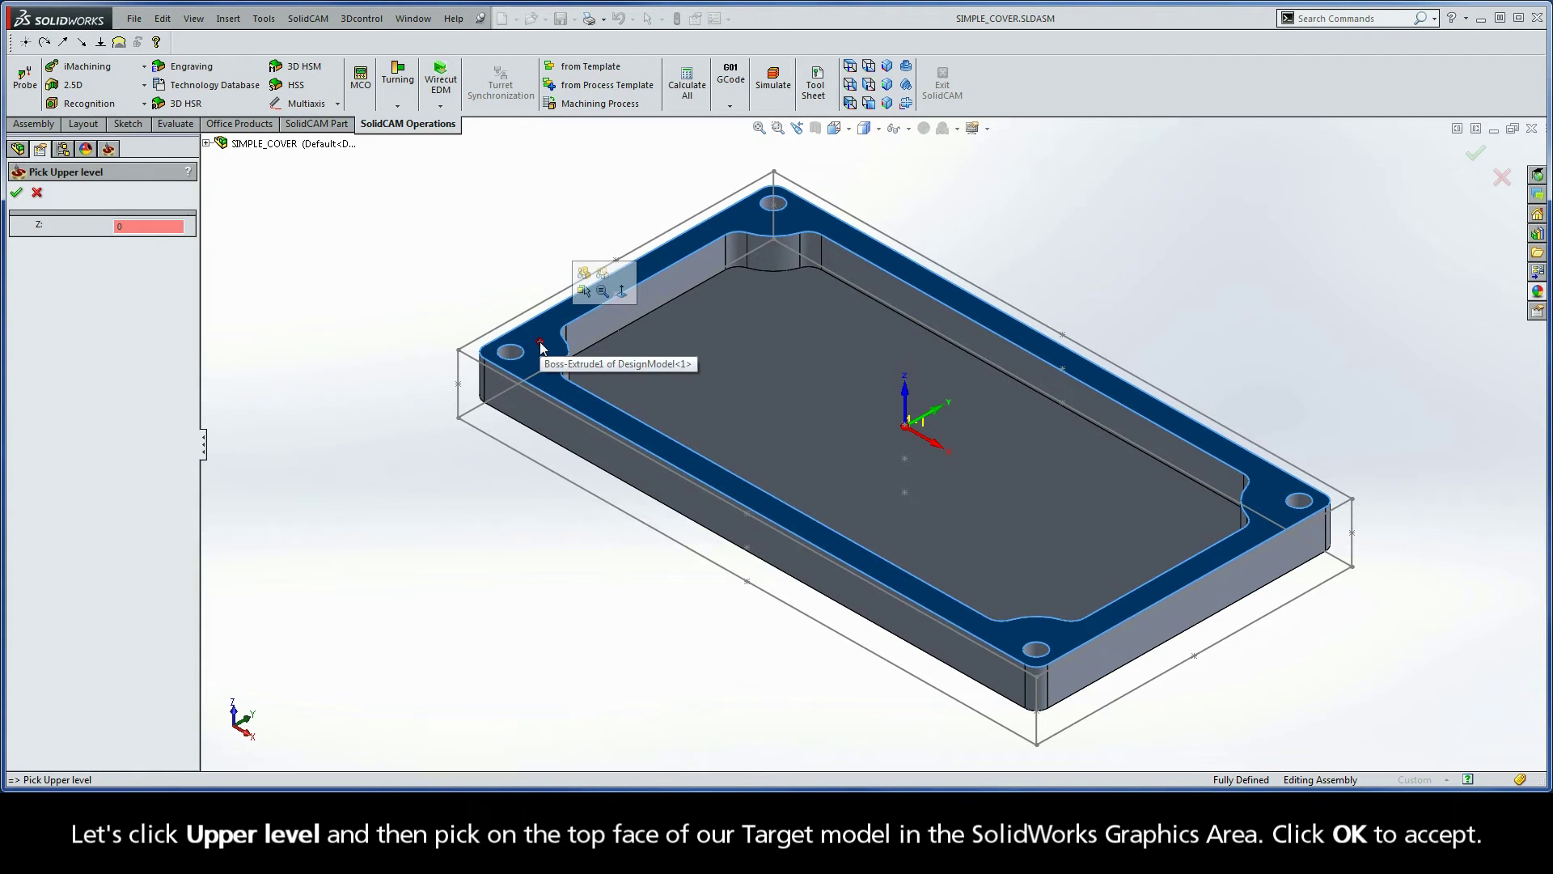
left_click(17, 193)
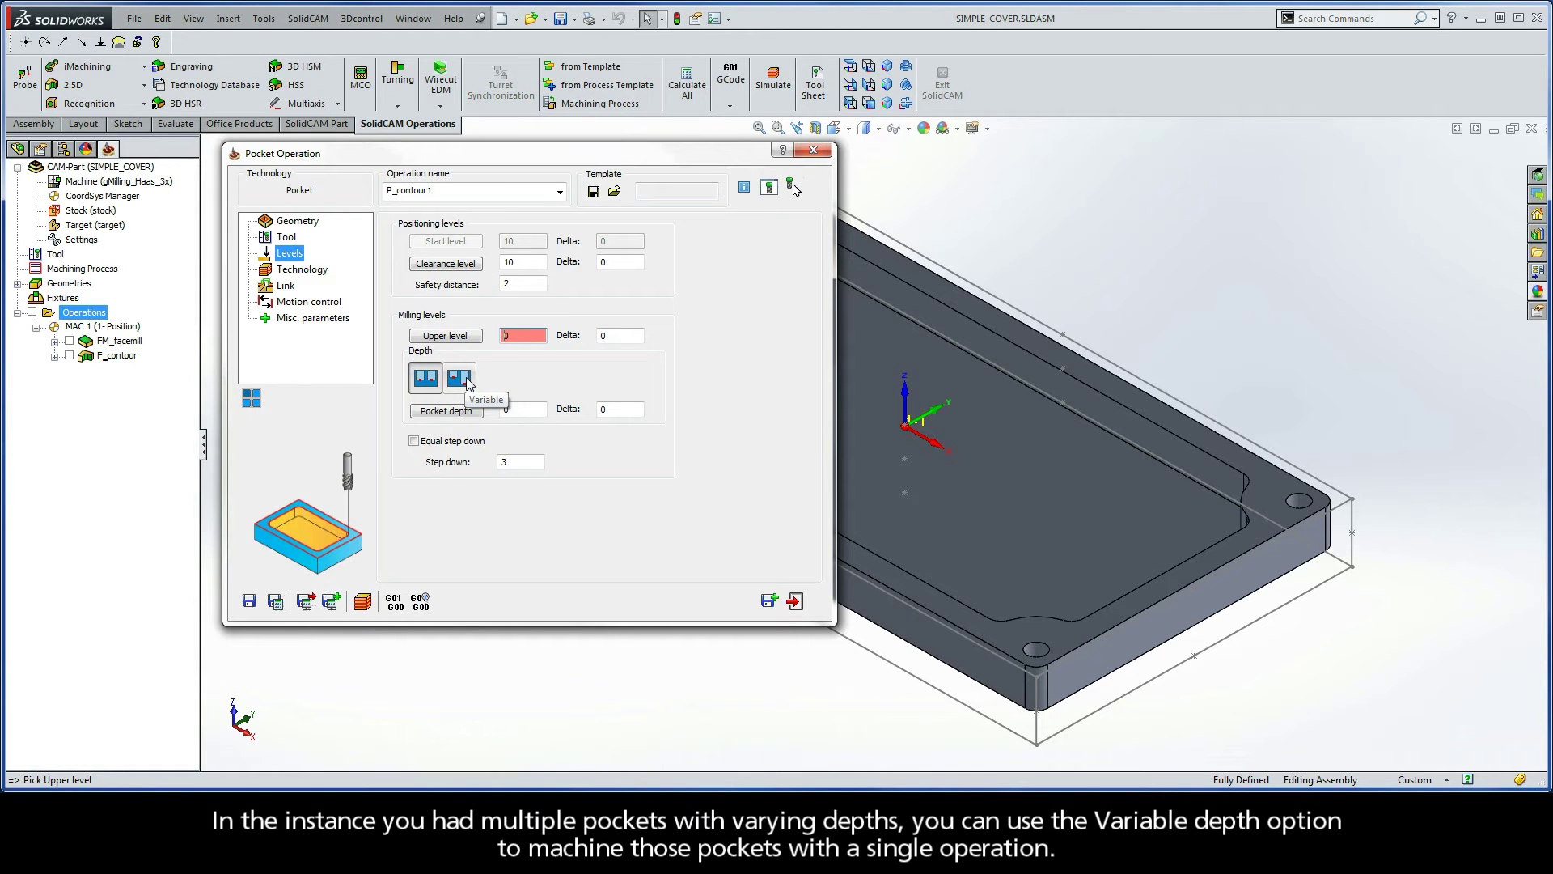
Set the pocket depth from the pocket floor face
left_click(439, 412)
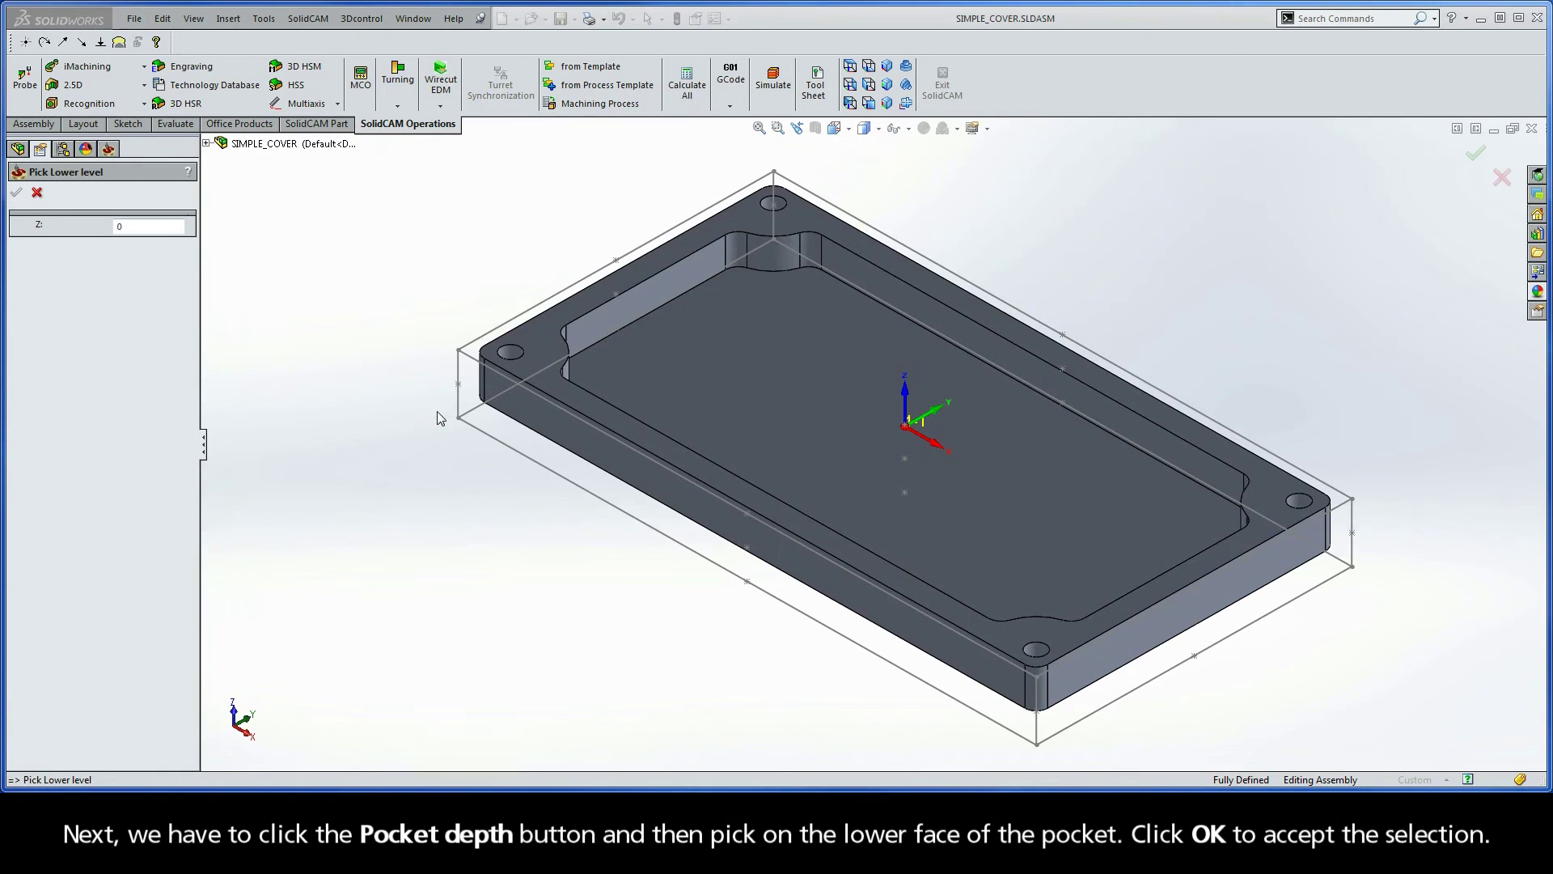
left_click(699, 364)
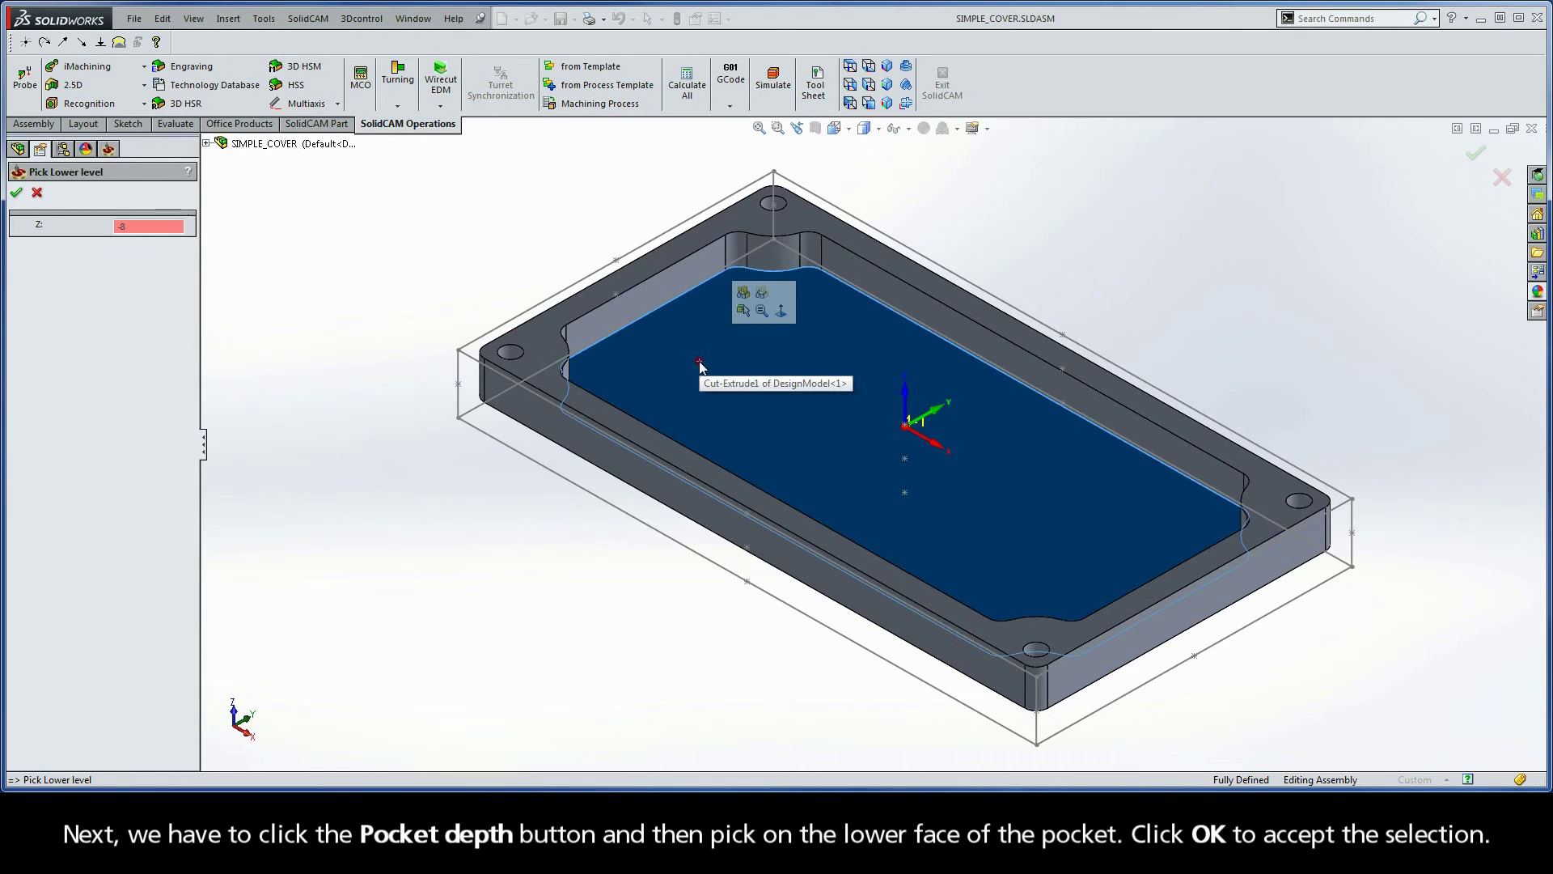
left_click(17, 194)
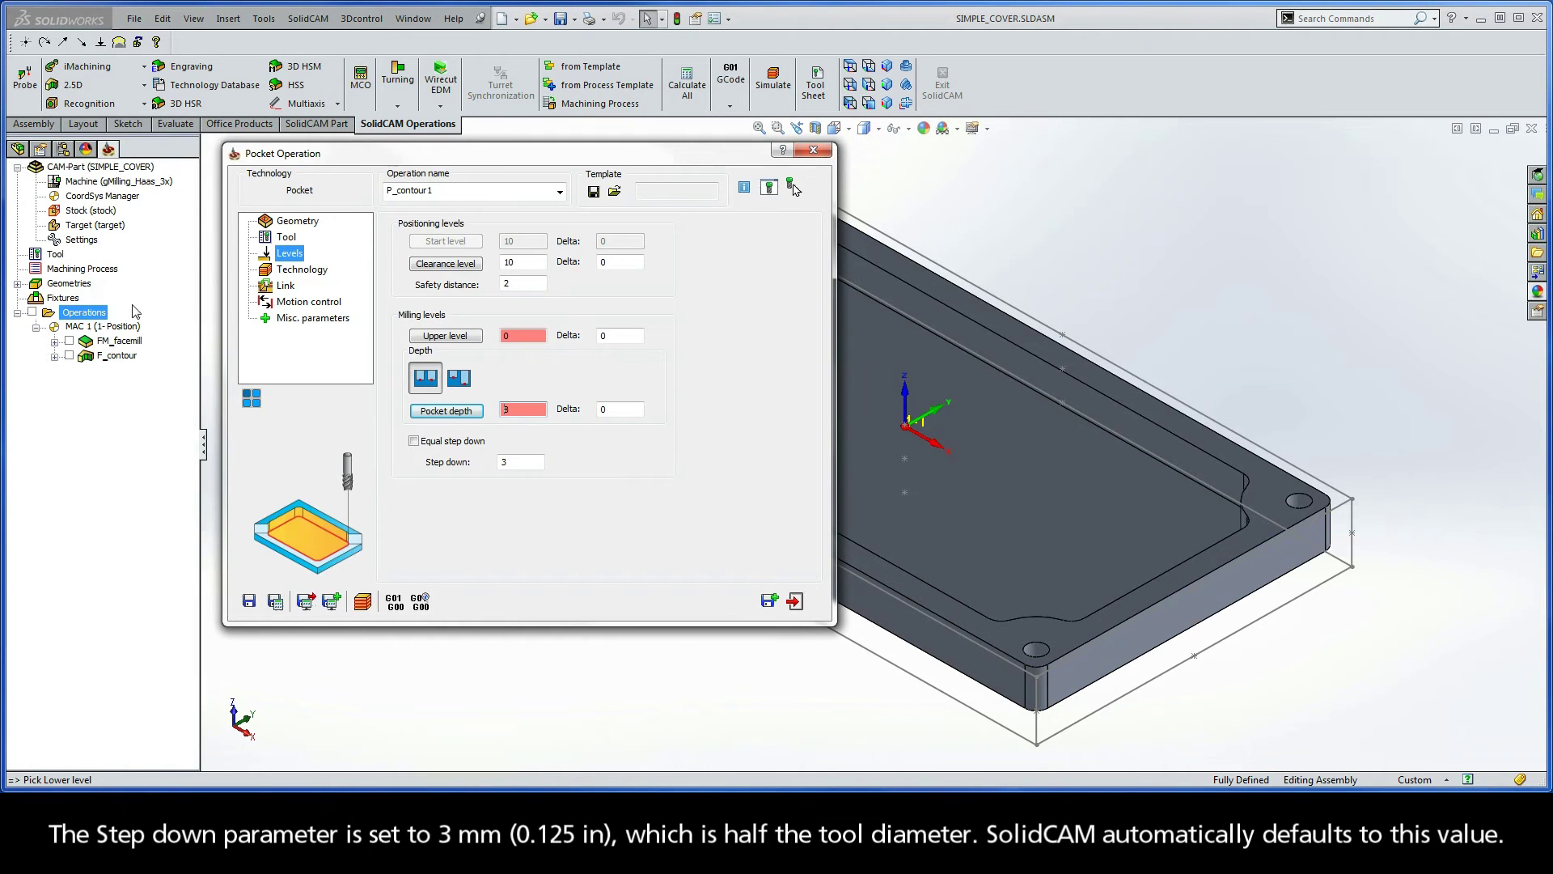
Enable Equal step down with a 3 mm maximum step down
left_click(520, 463)
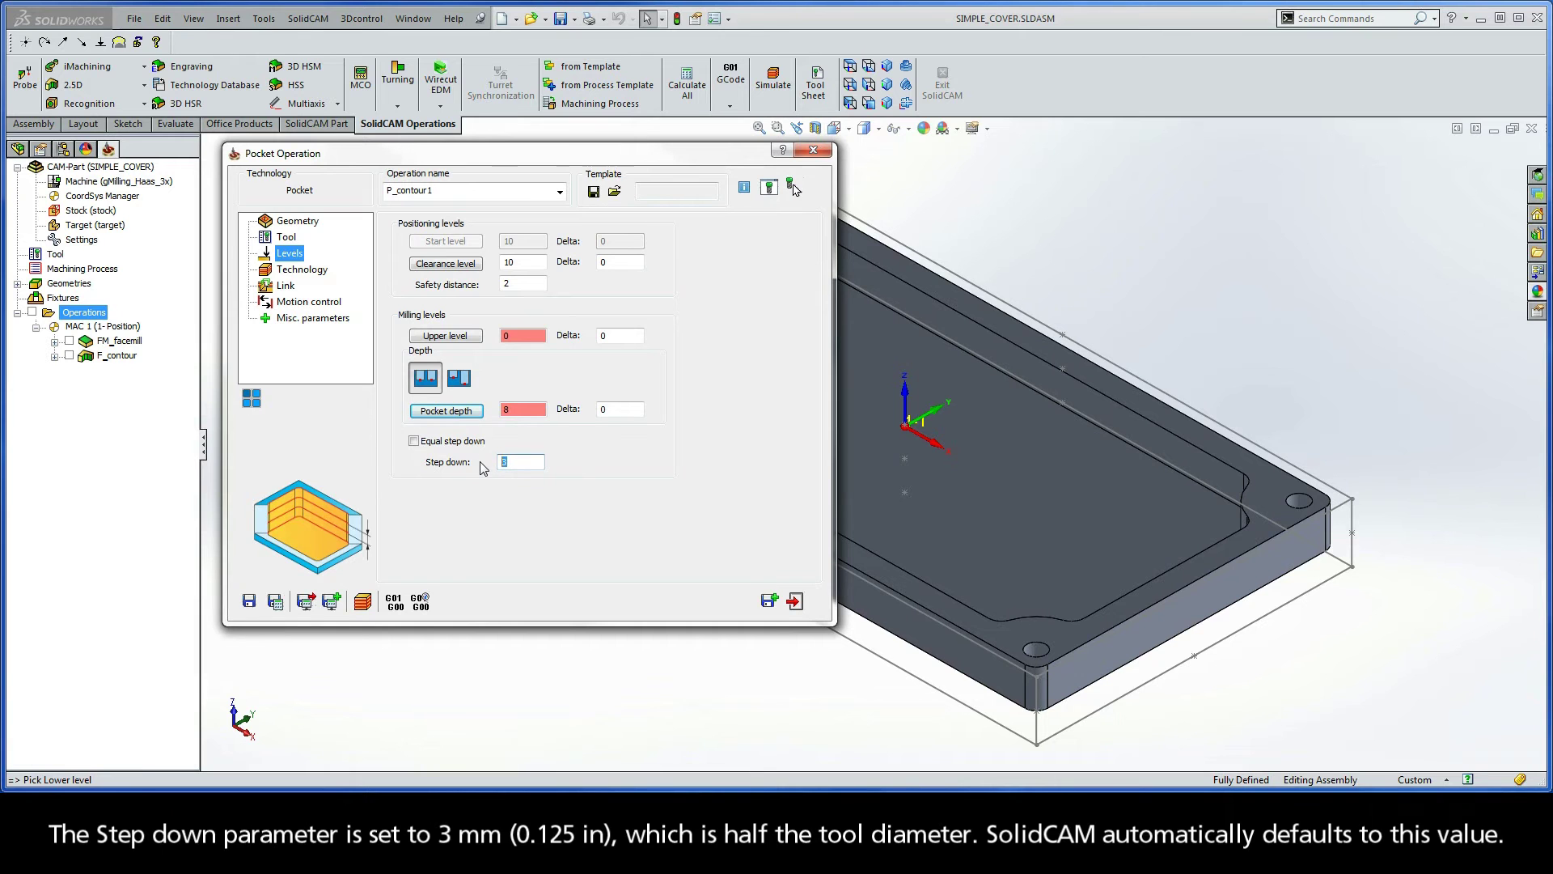
left_click(510, 408)
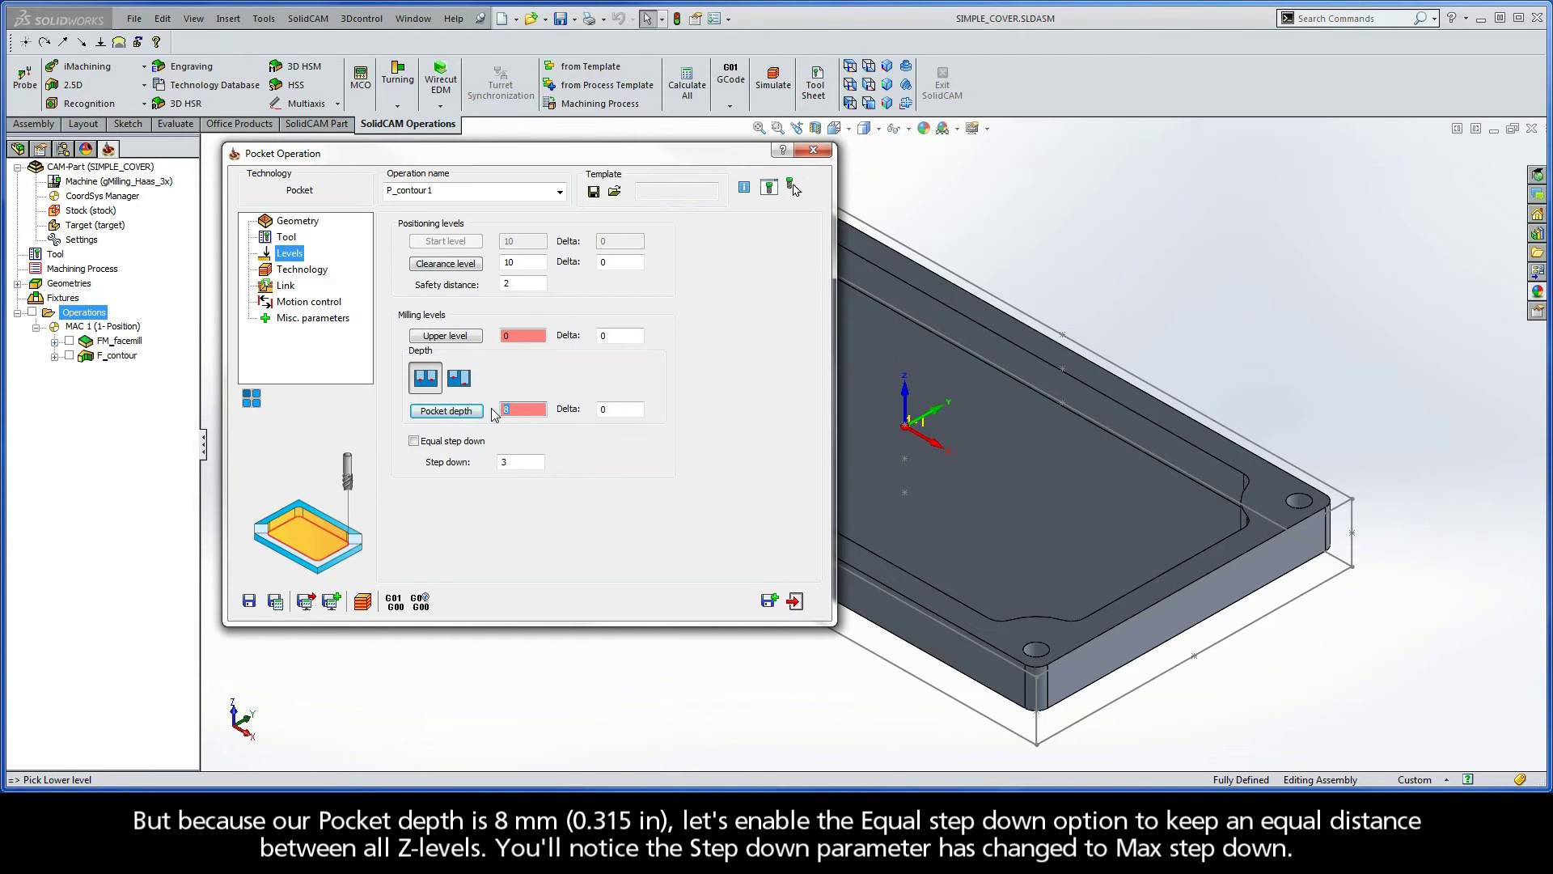
left_click(416, 442)
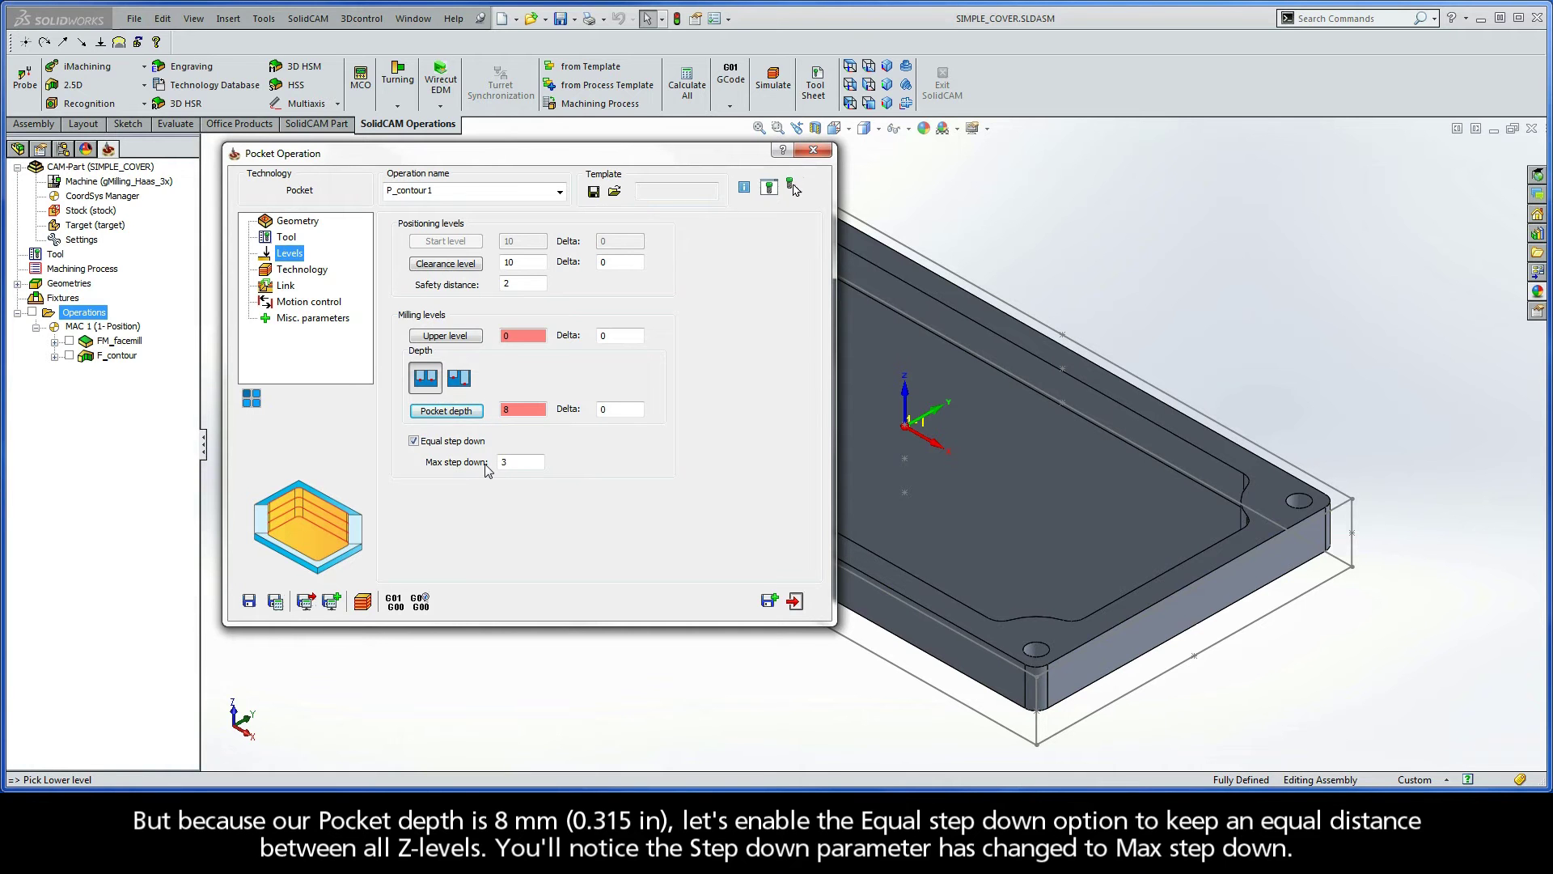
left_click(301, 270)
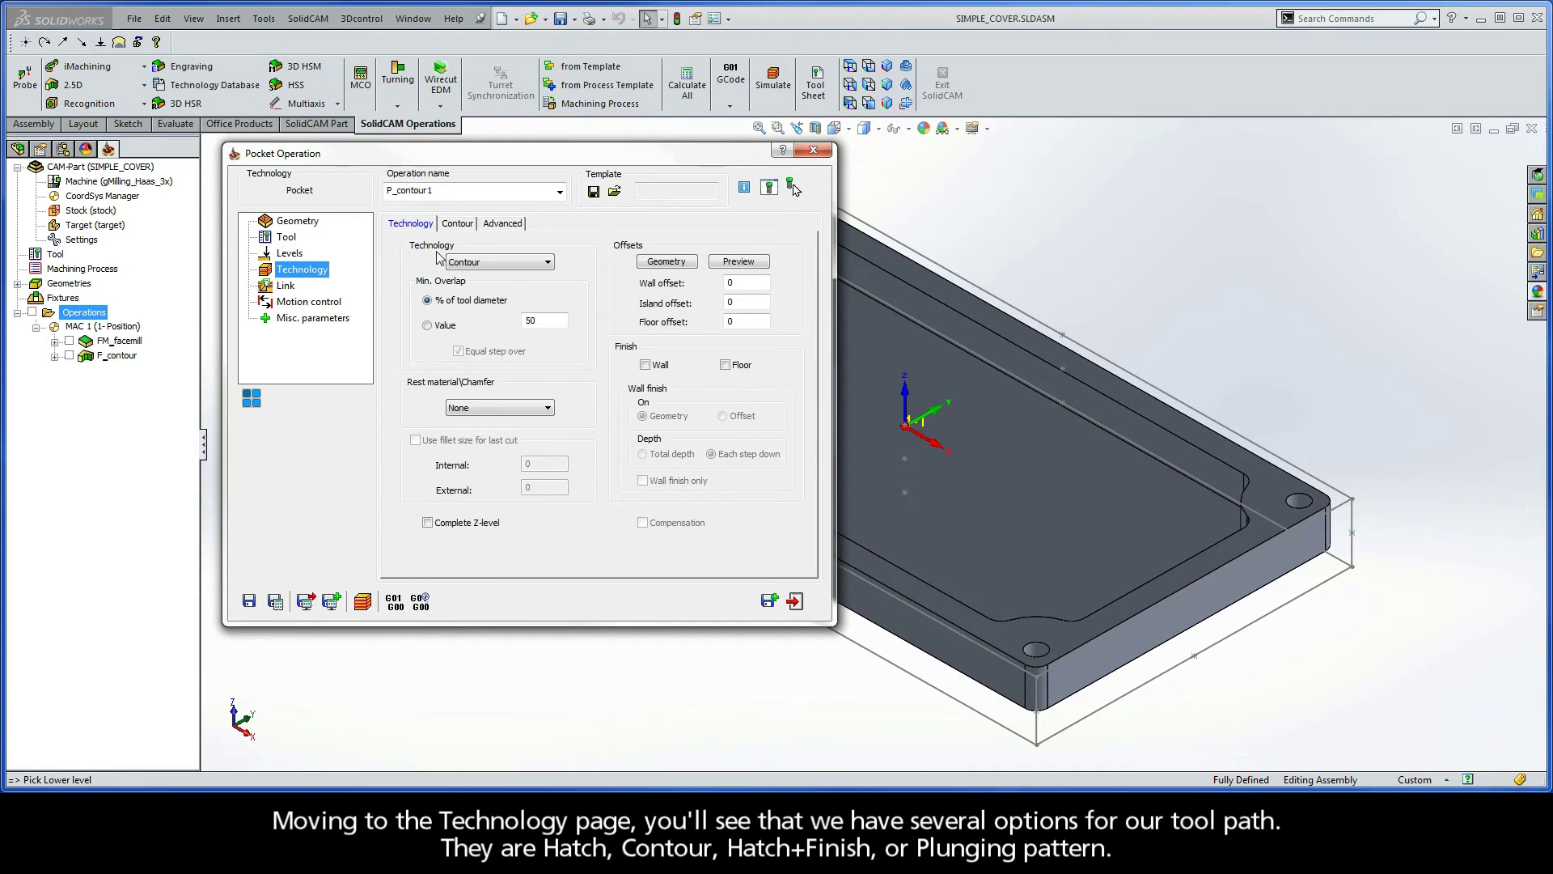
Keep Contour as the pocketing strategy and show its Contour-specific options
left_click(489, 264)
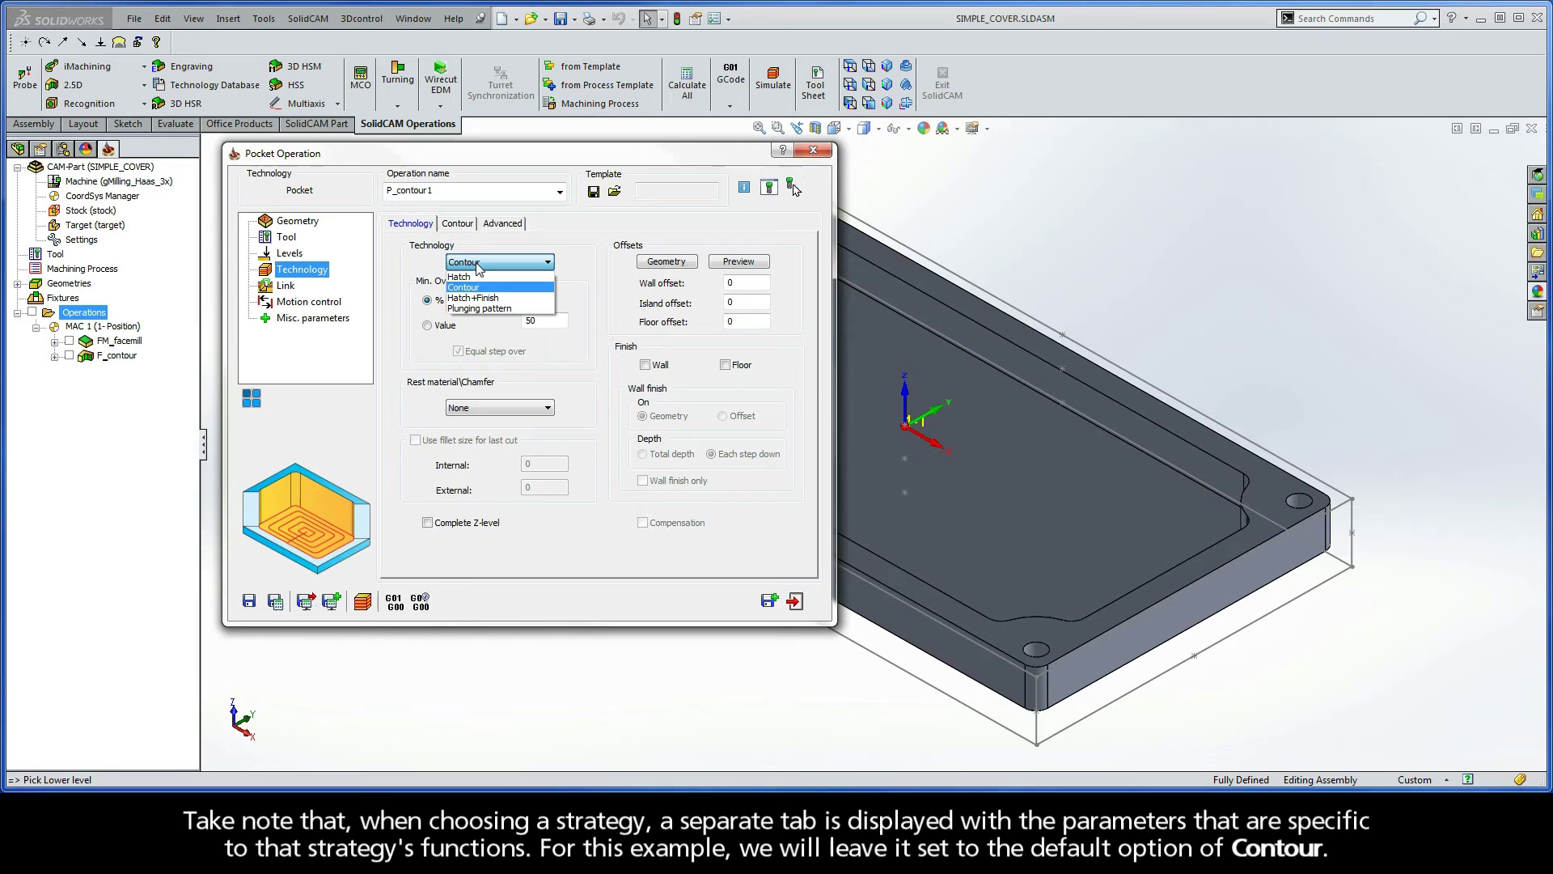
left_click(478, 267)
left_click(459, 224)
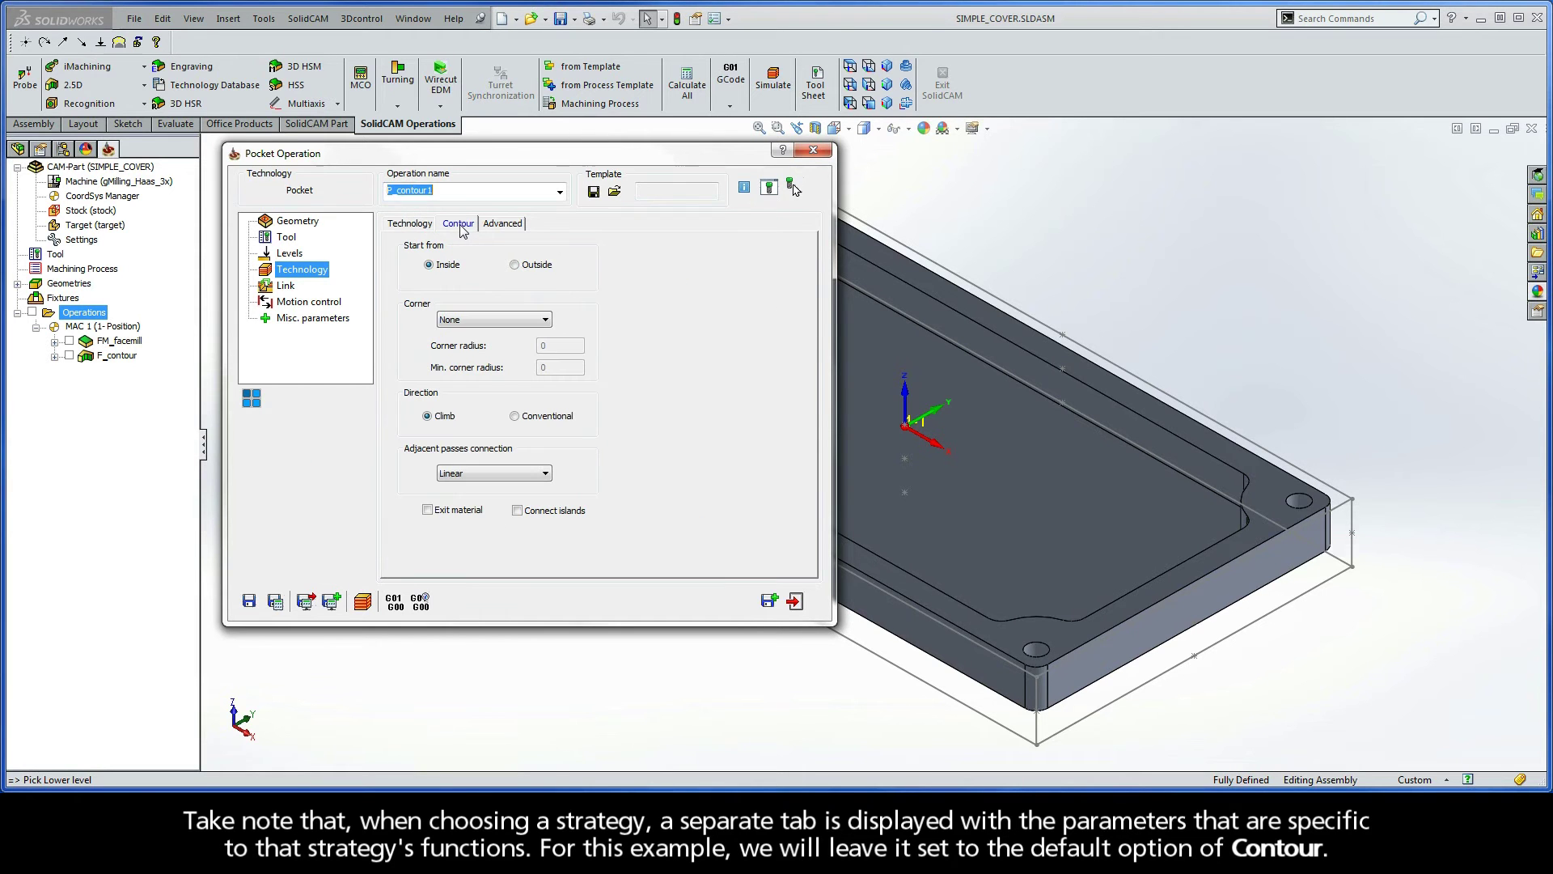
Change adjacent passes connection from Linear to Smooth, with filleted corners and climb cutting
left_click(431, 265)
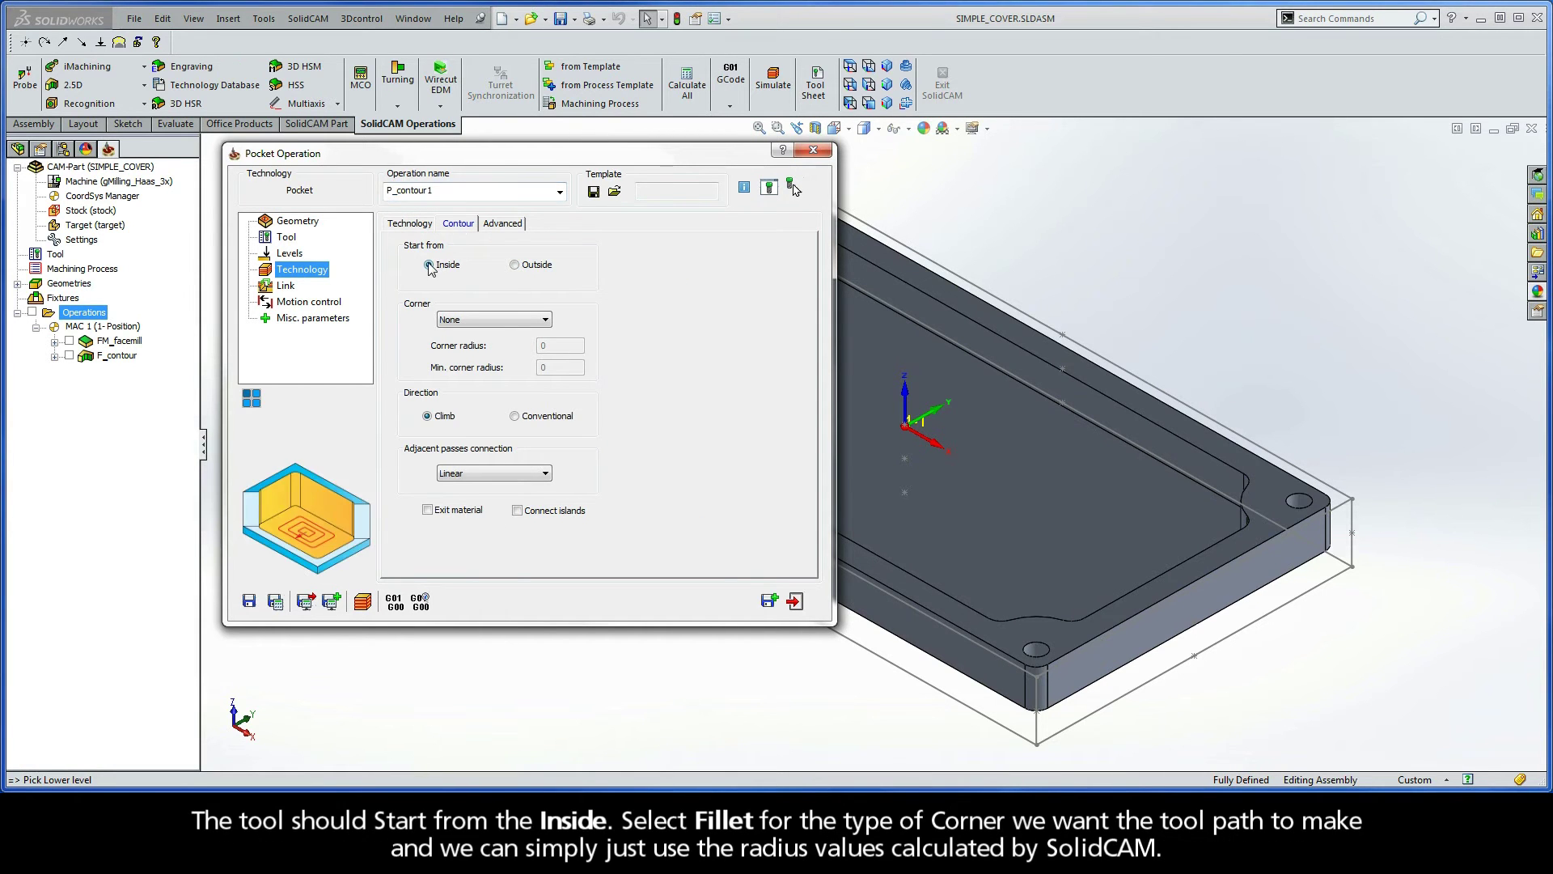
left_click(473, 321)
left_click(461, 346)
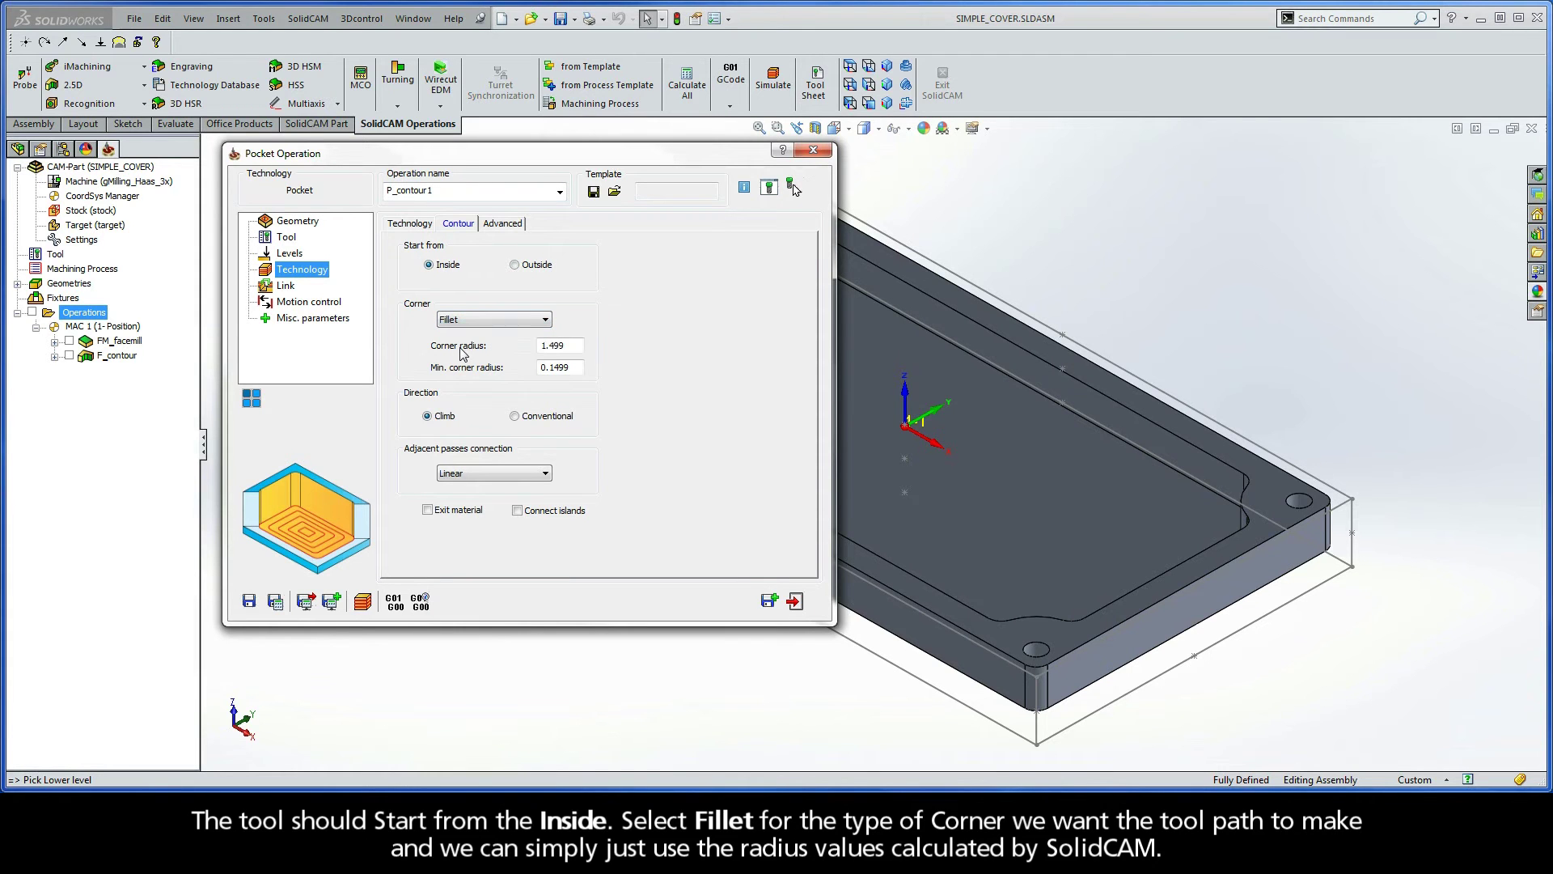
left_click(572, 345)
left_click(532, 371)
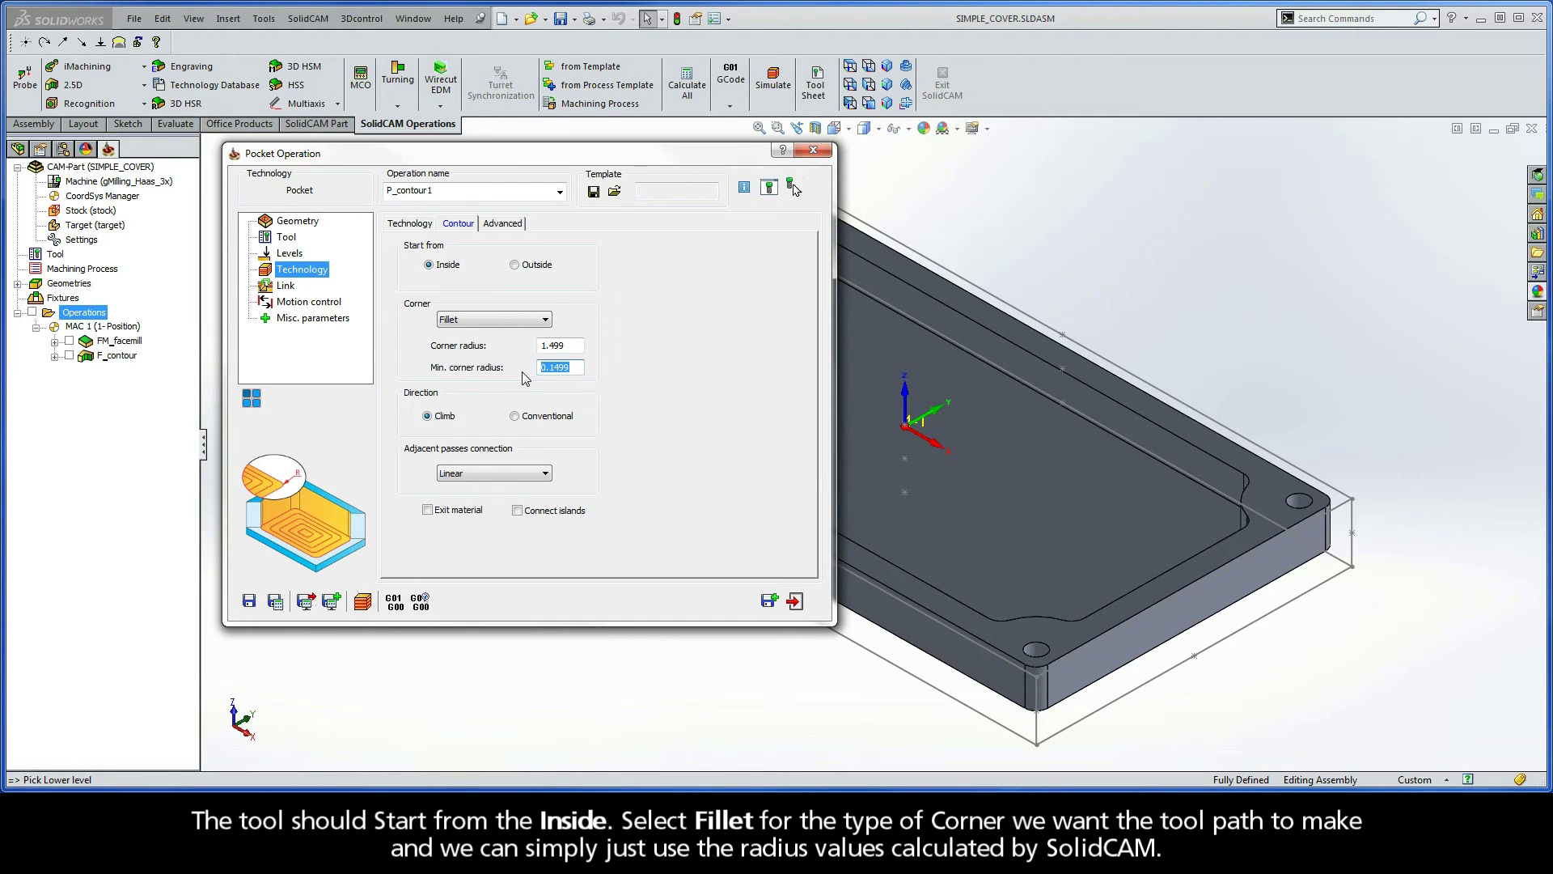
left_click(429, 415)
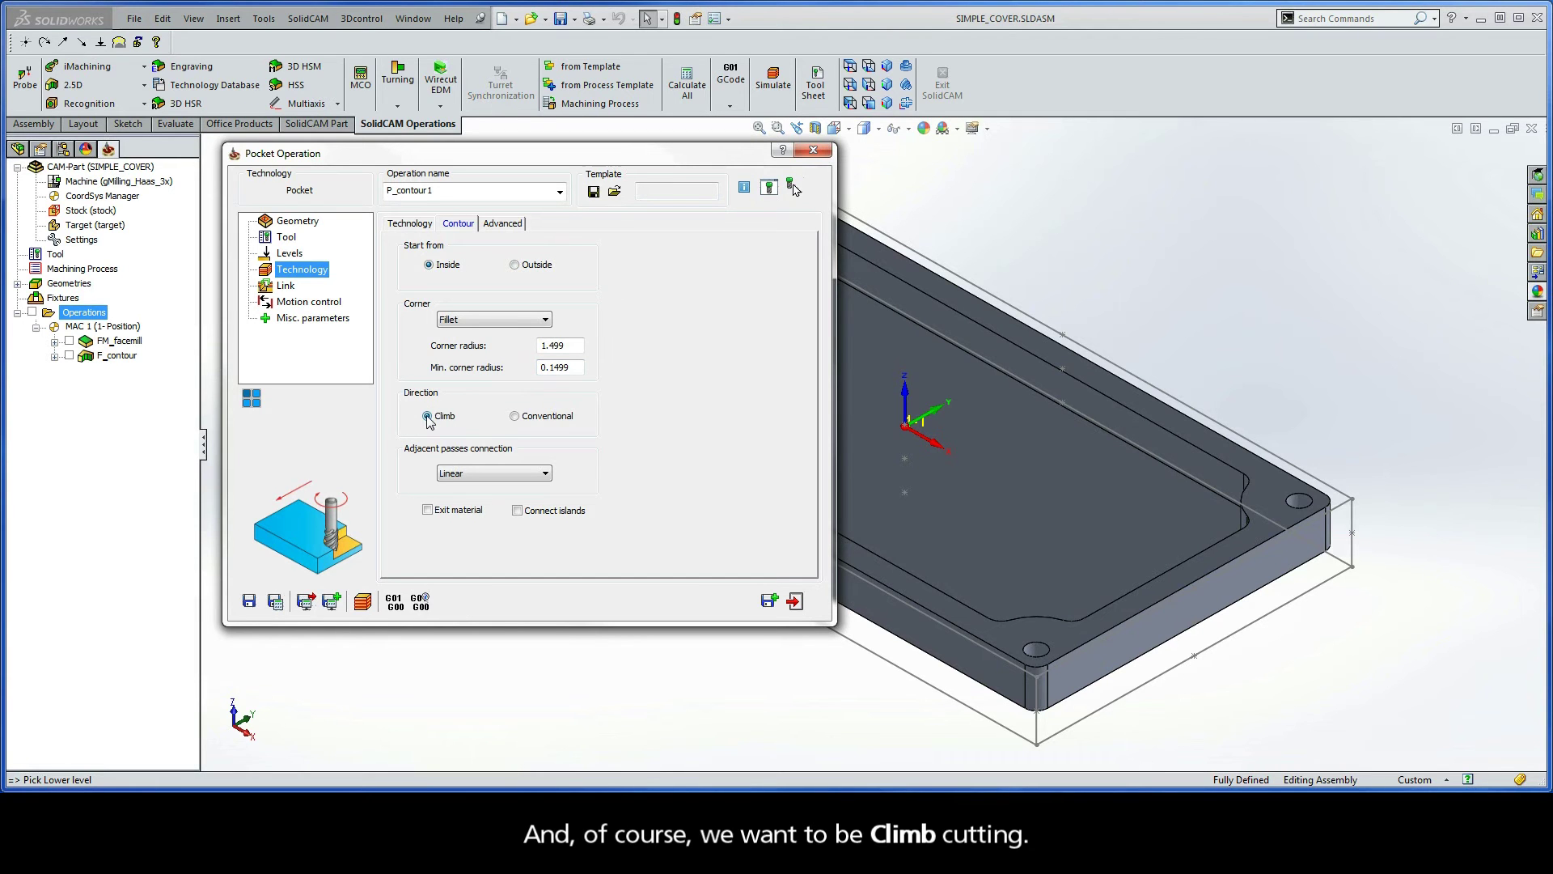
left_click(475, 473)
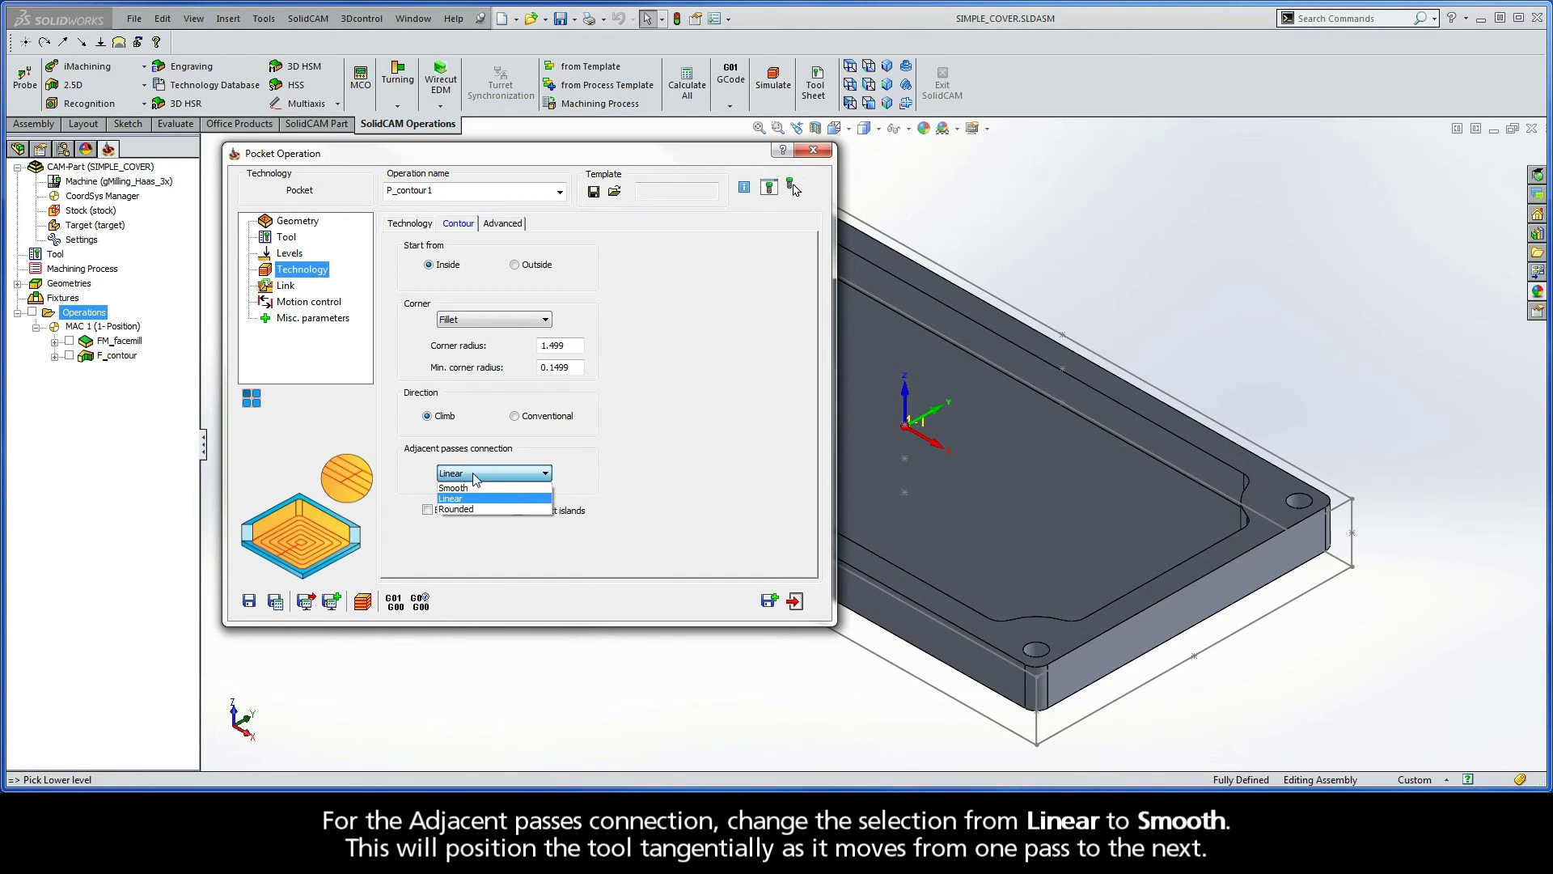
left_click(473, 487)
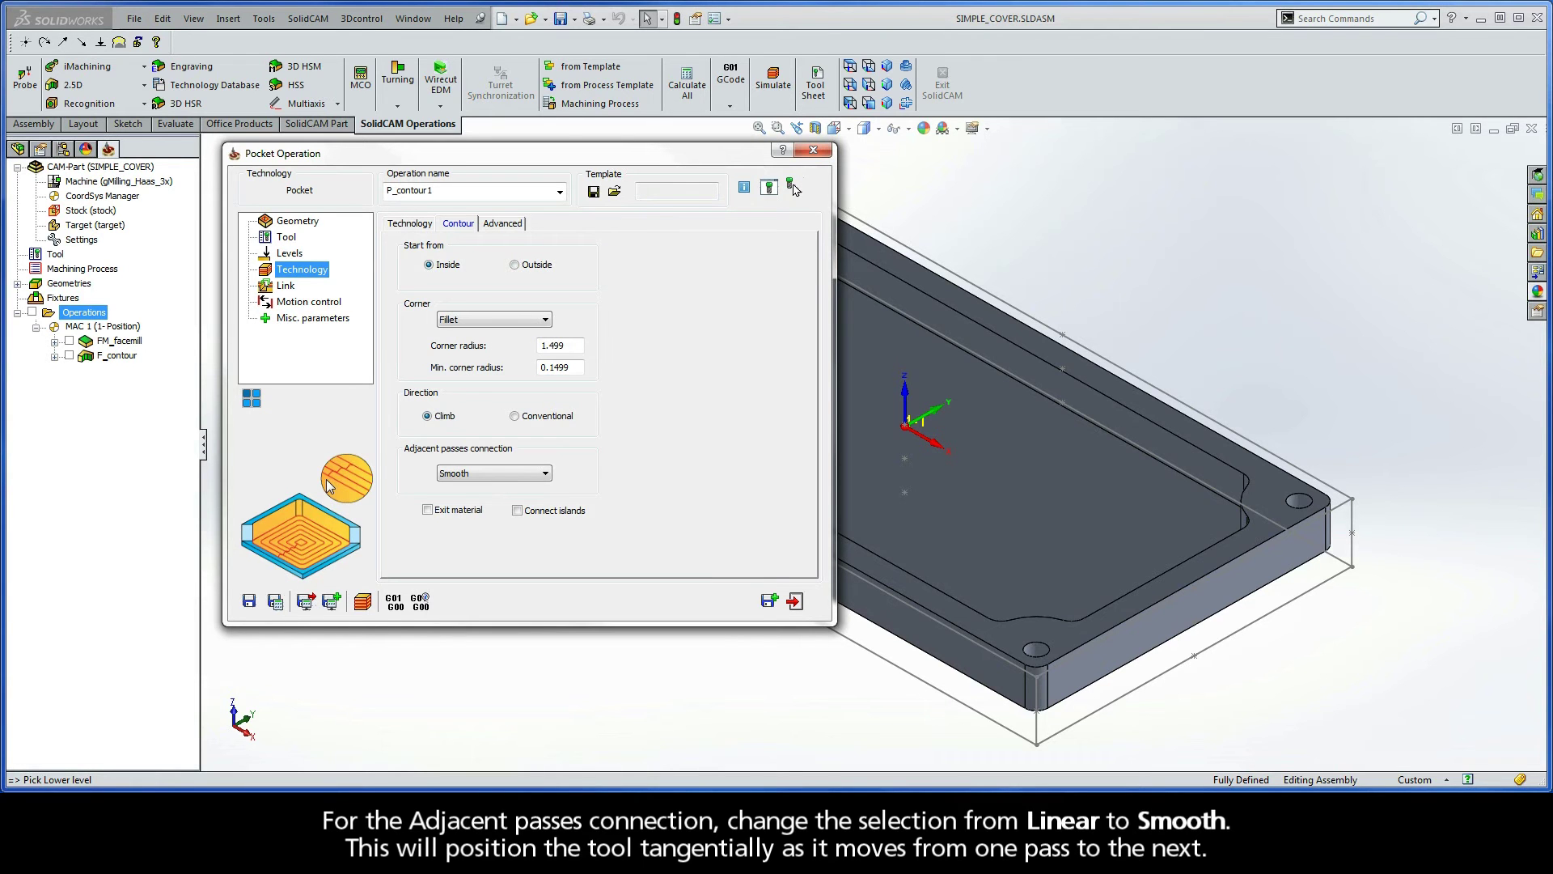
Enable Wall and Floor finish passes with 0.24 wall and floor offsets
left_click(411, 231)
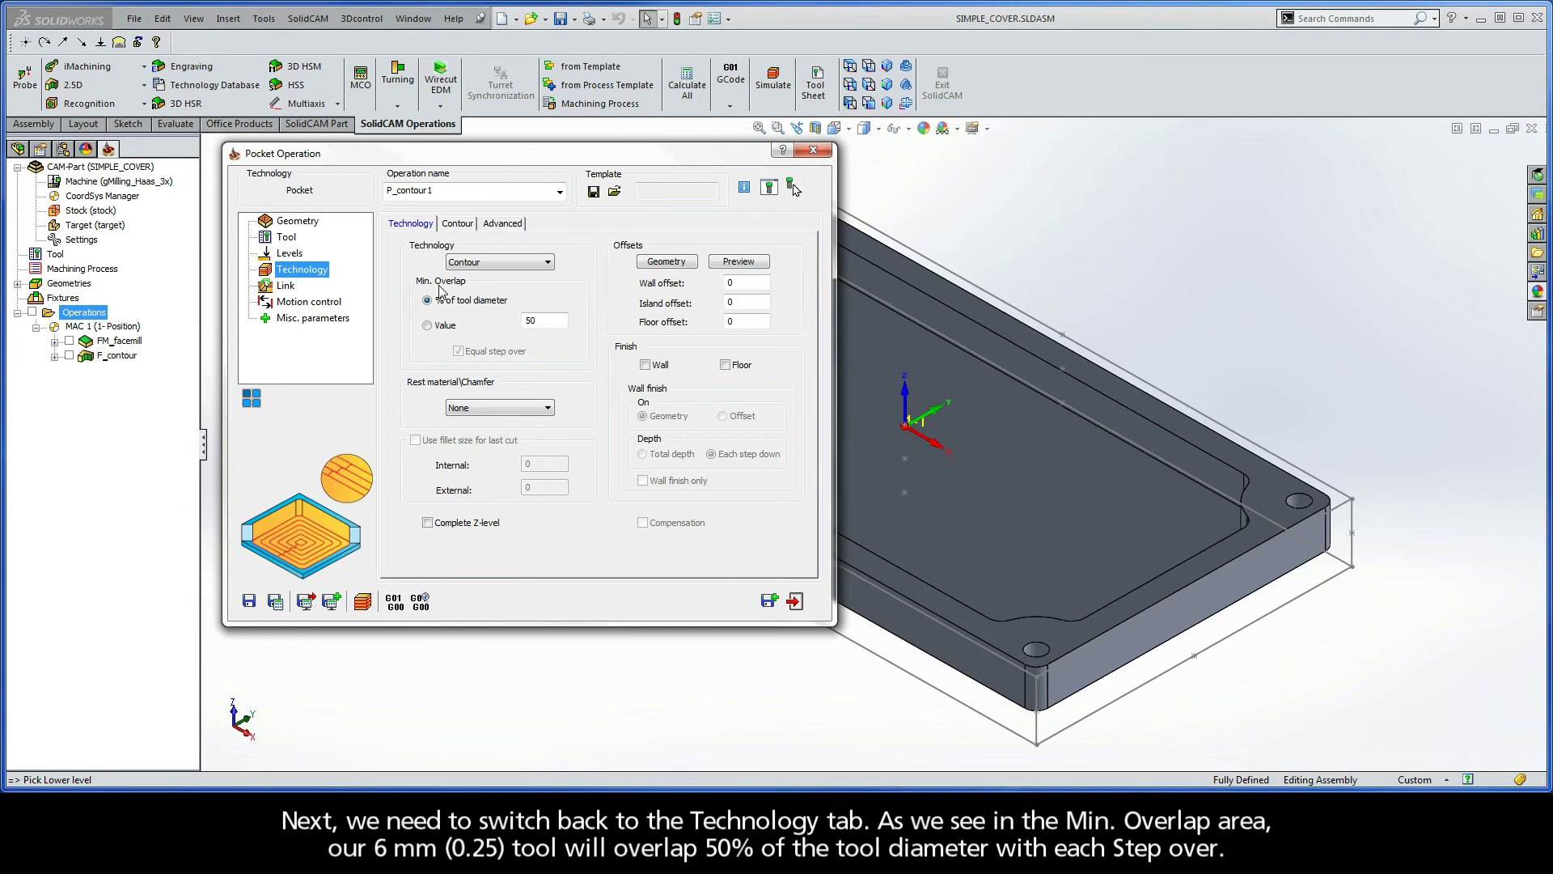
left_click(531, 322)
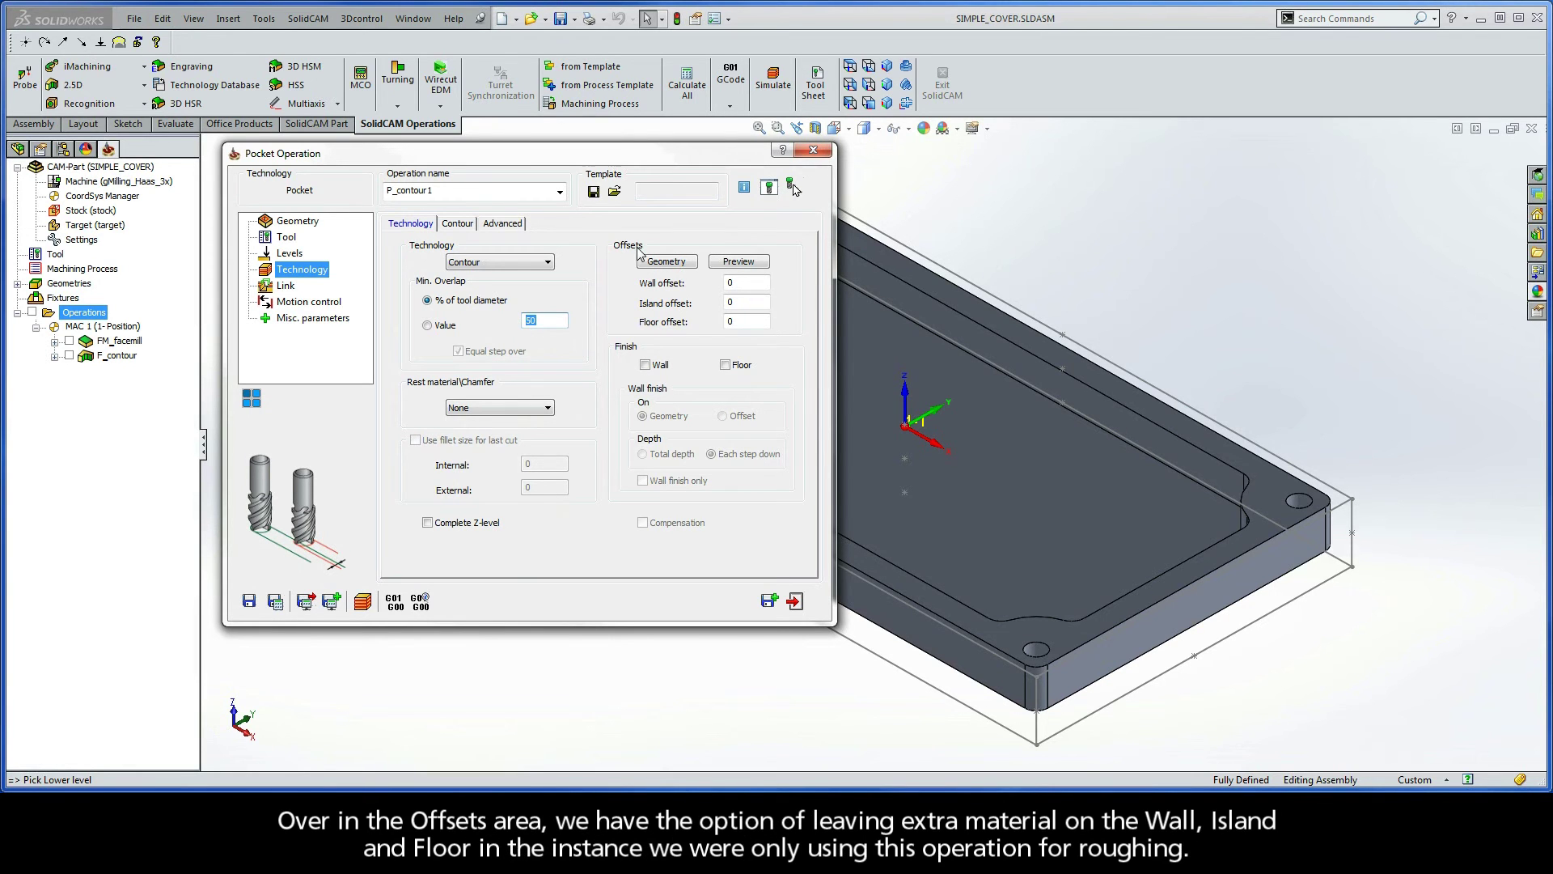
left_click(735, 283)
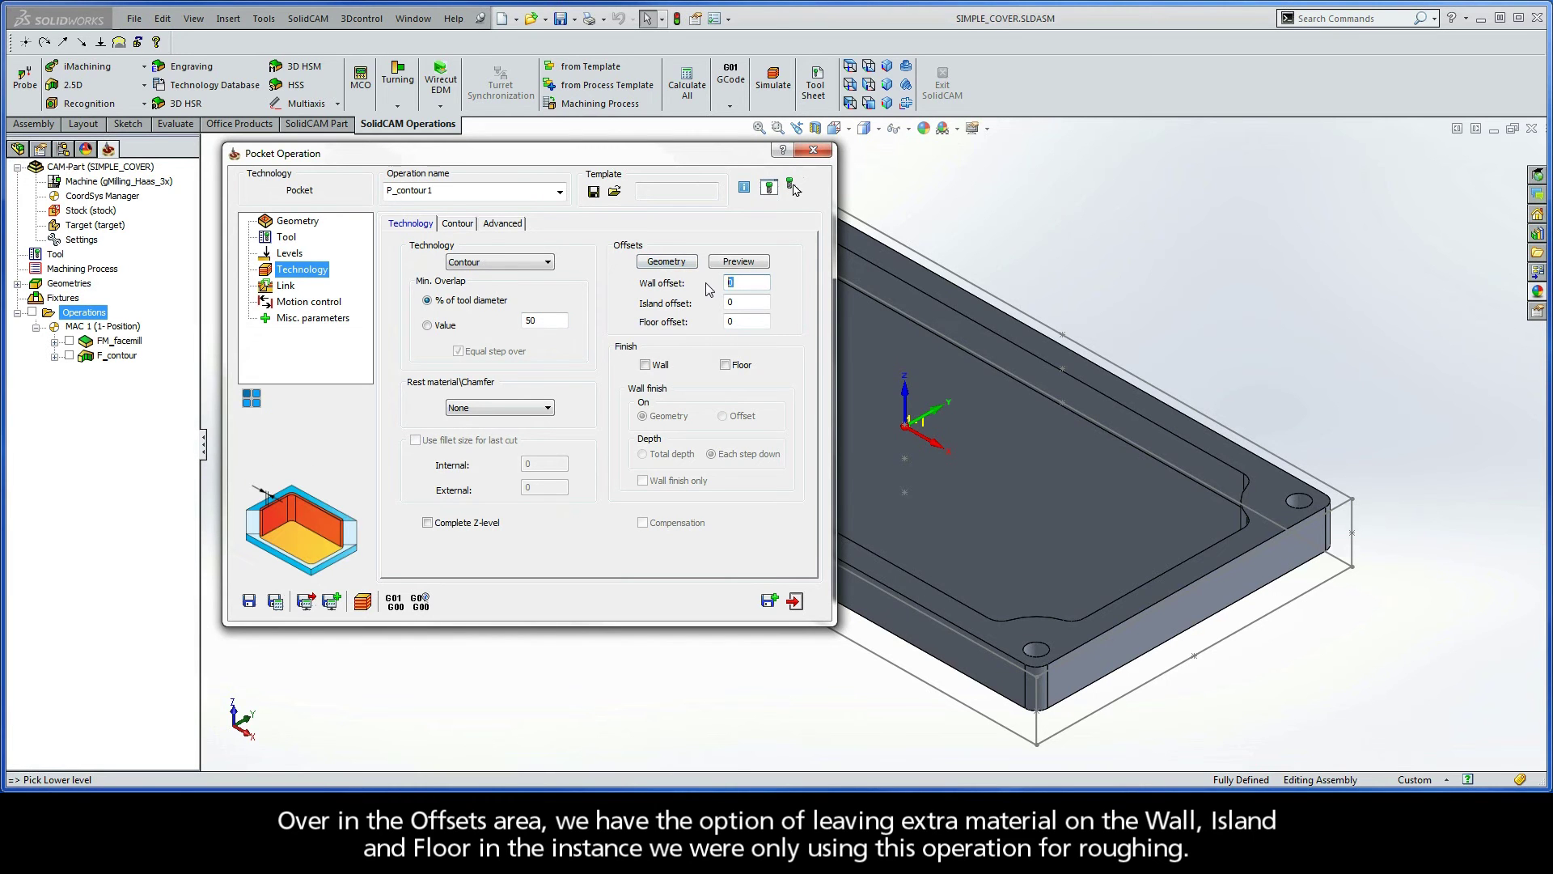
left_click(742, 303)
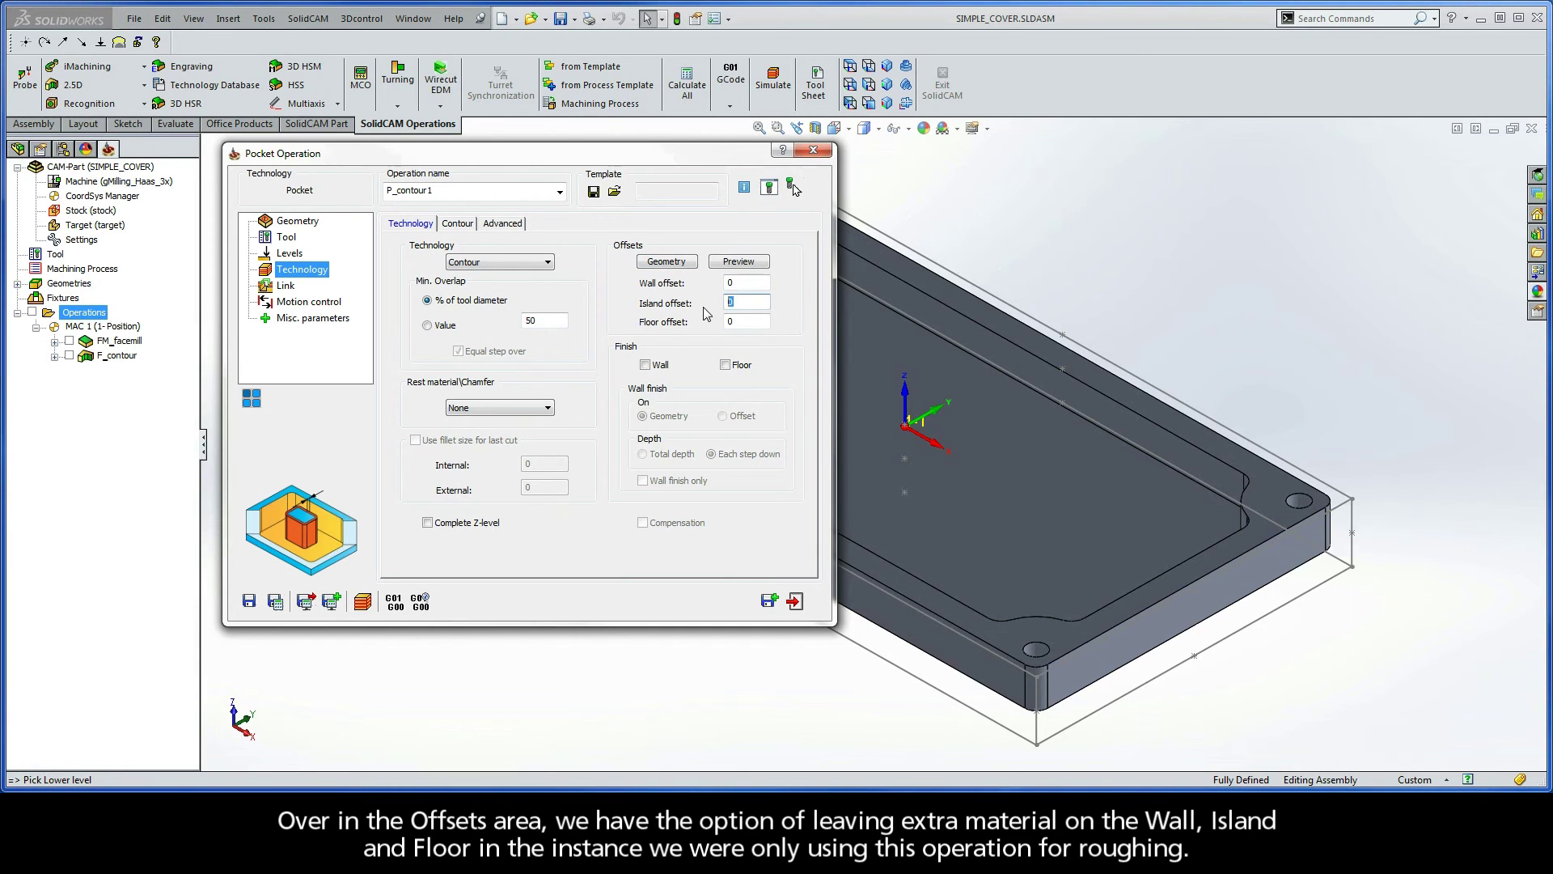
left_click(742, 323)
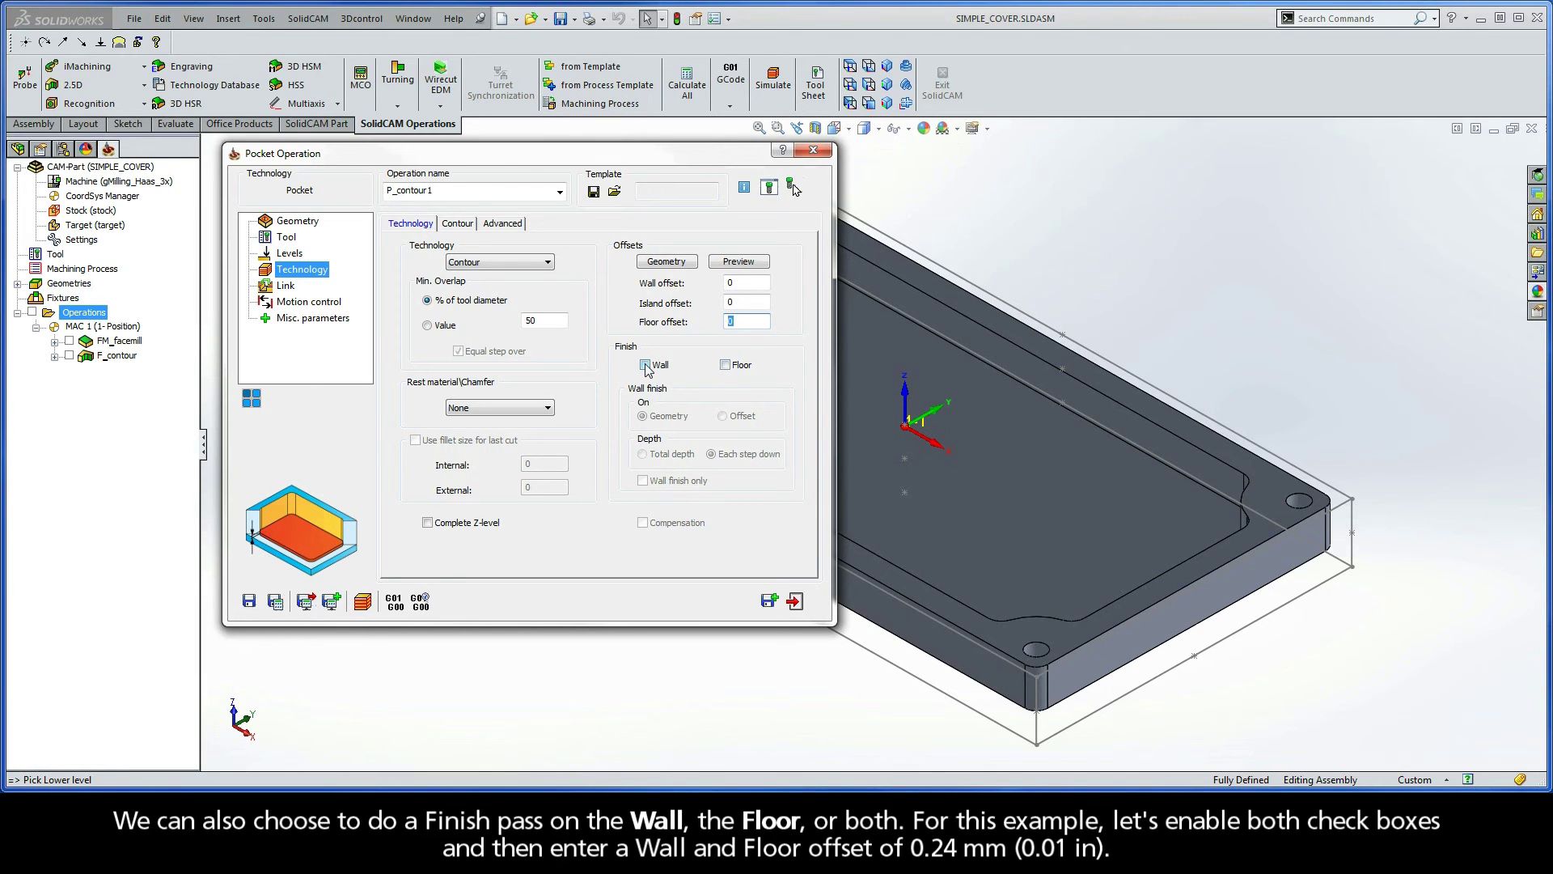
left_click(644, 364)
left_click(724, 366)
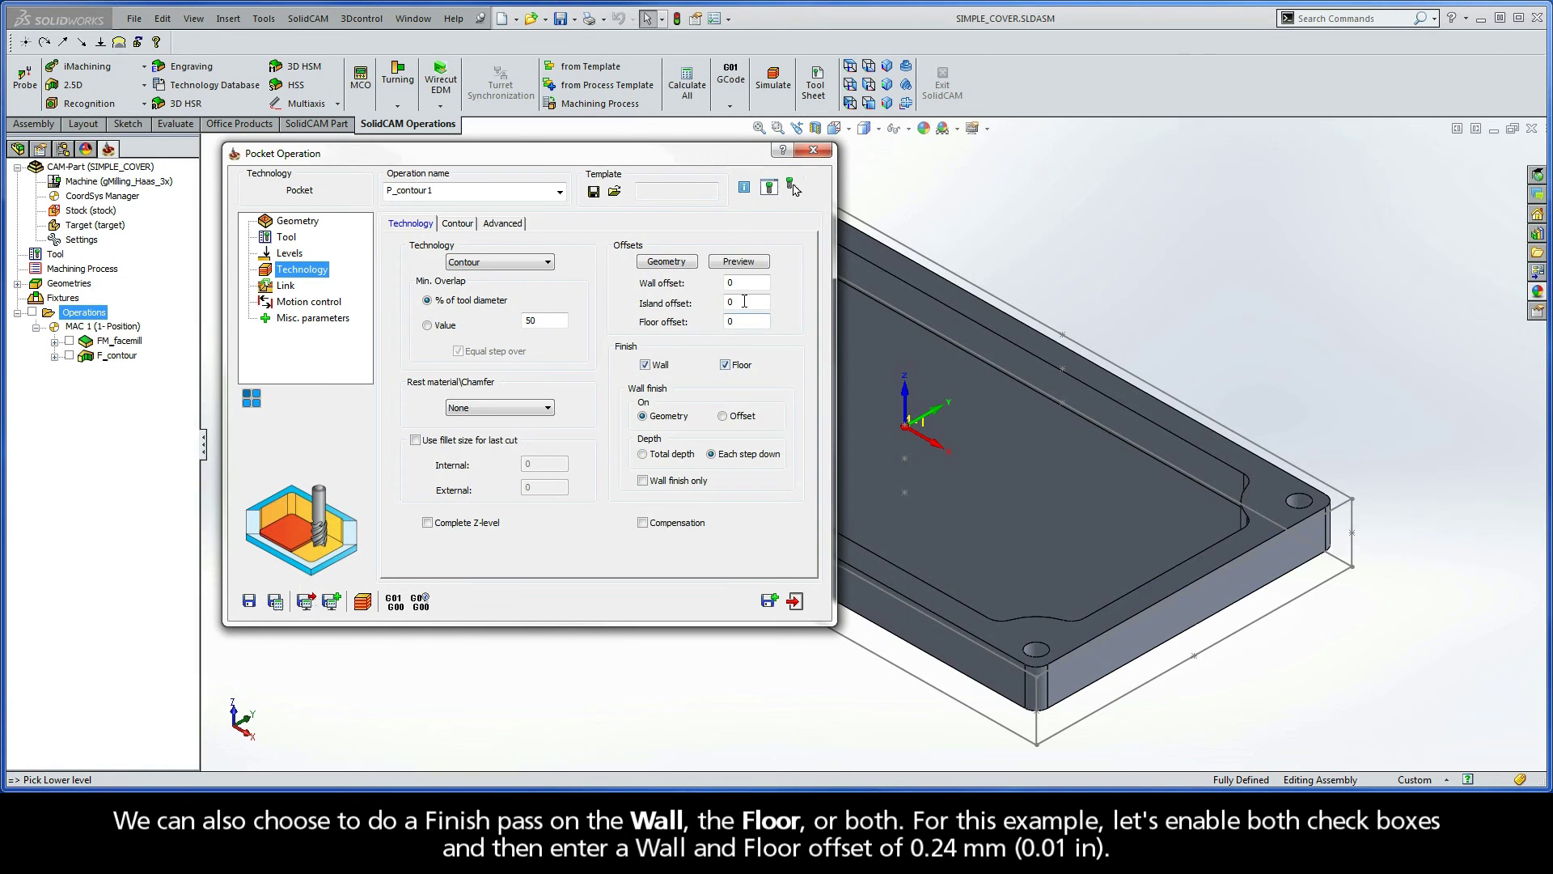
left_click(738, 283)
type("0.2")
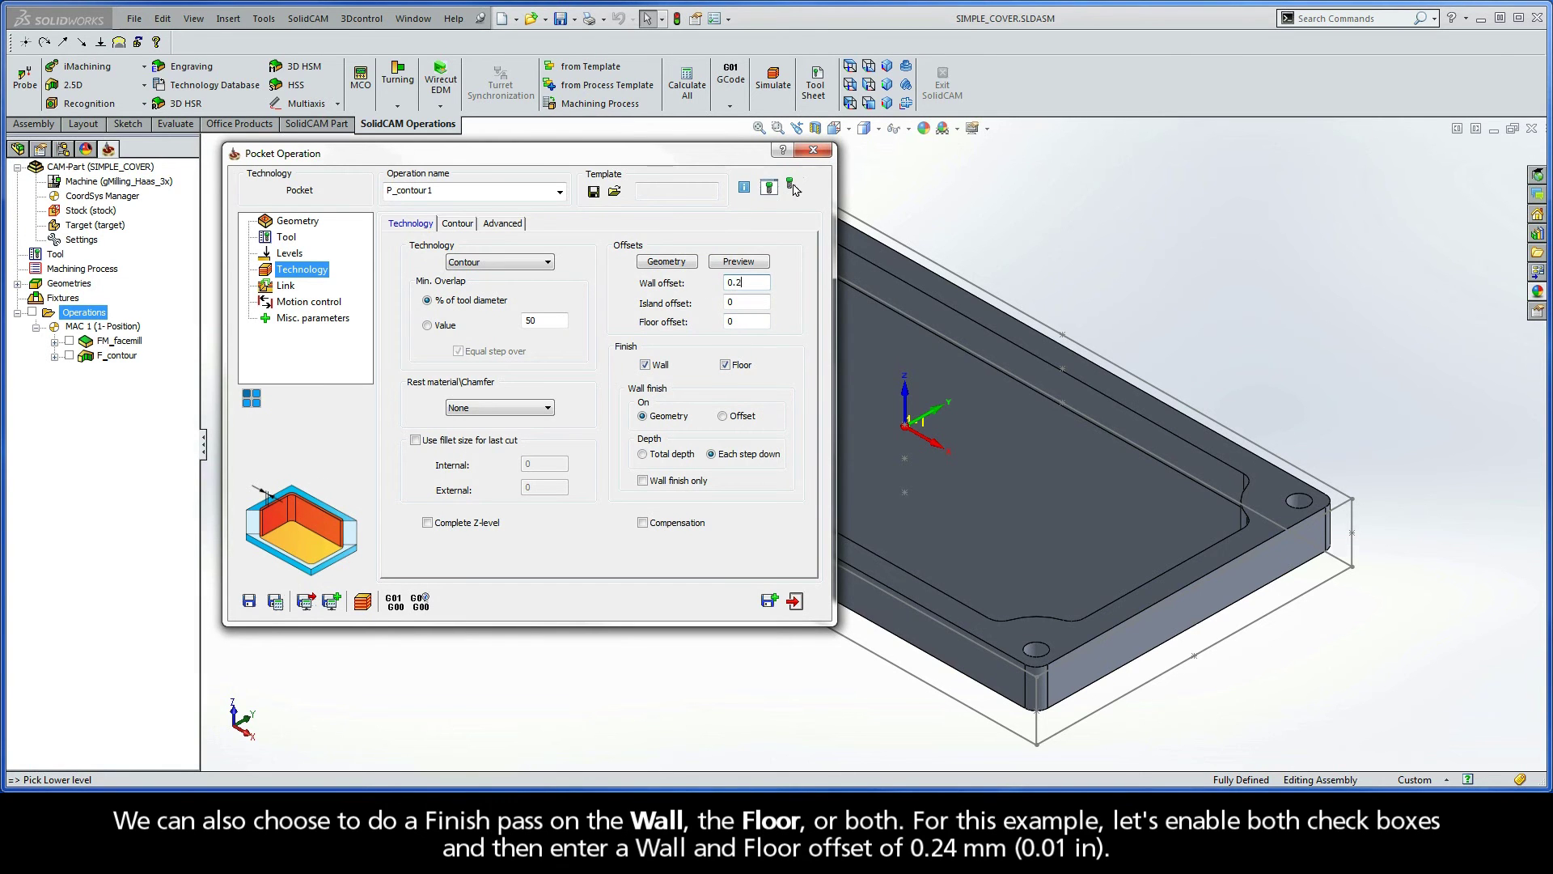
type("4")
left_click(734, 321)
type("0.24")
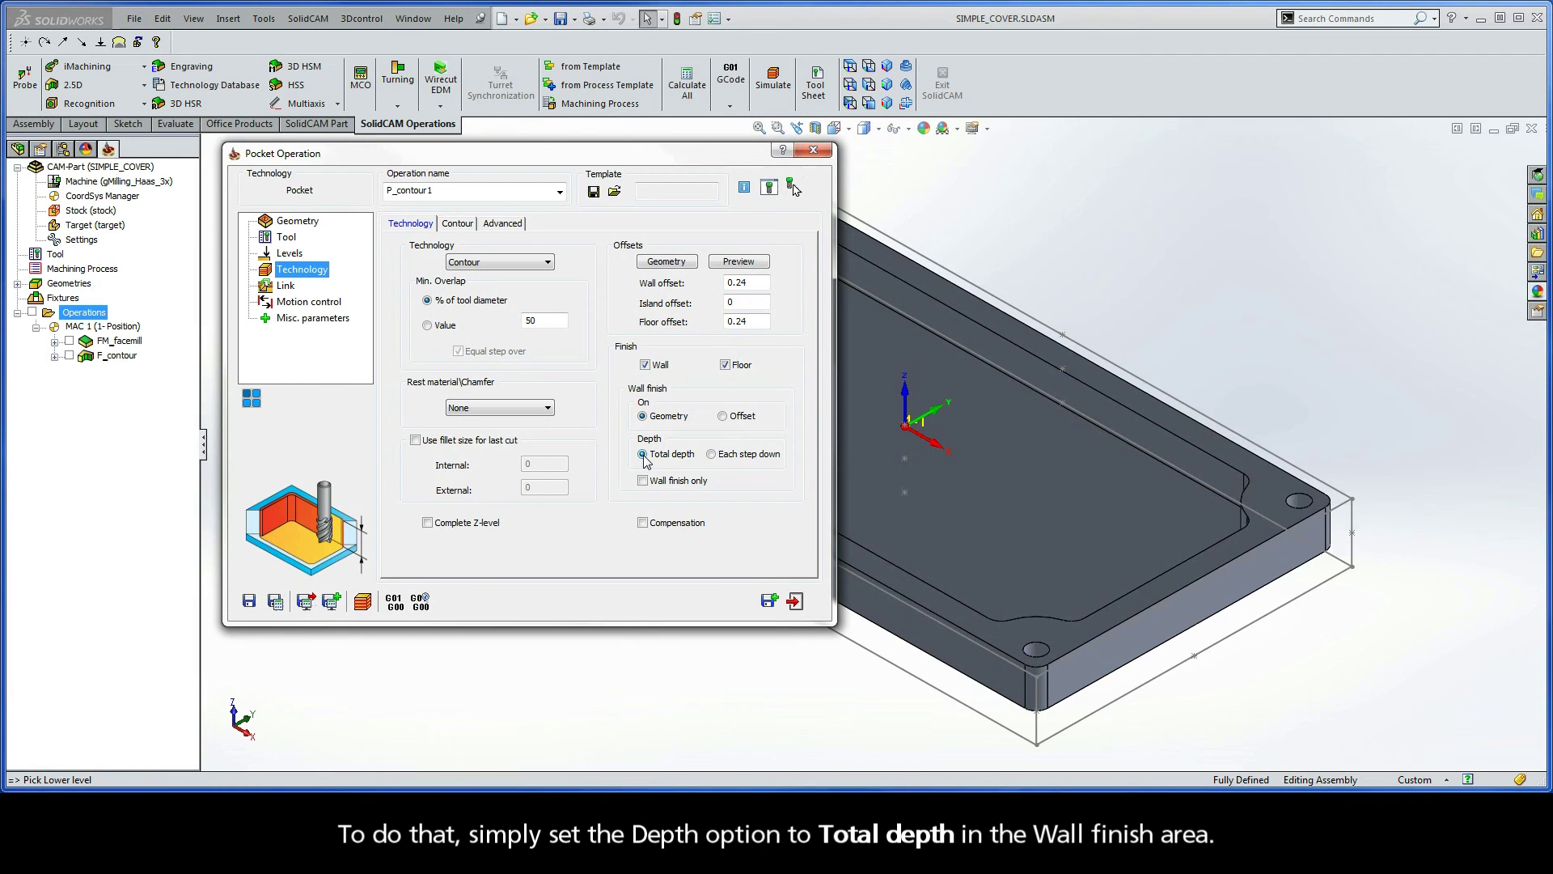
Set the Link ramping method to Helical and show its parameters
left_click(286, 287)
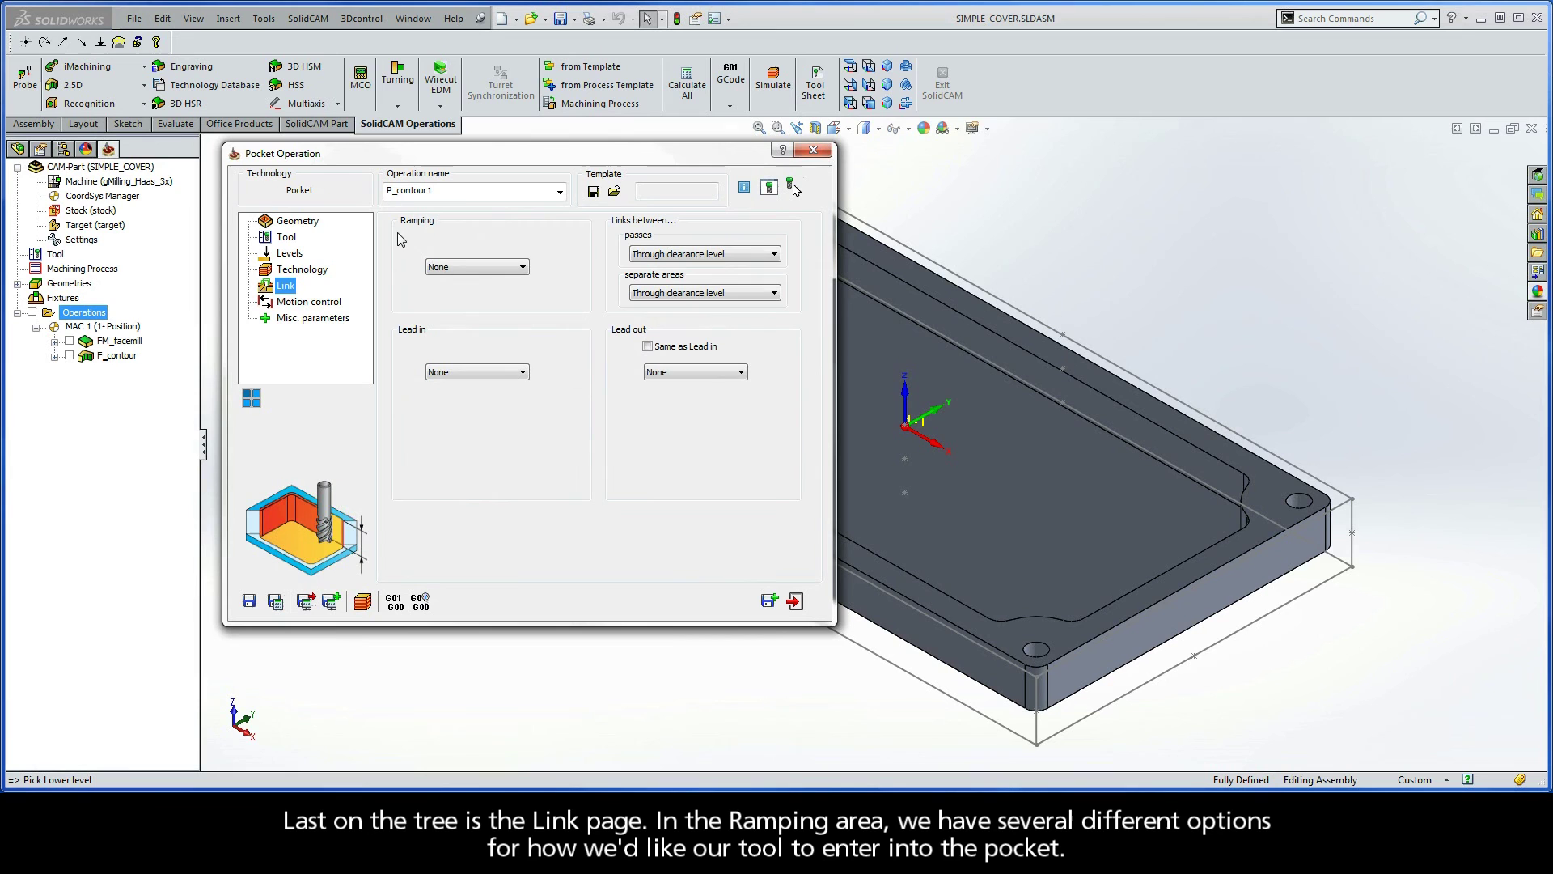
left_click(465, 267)
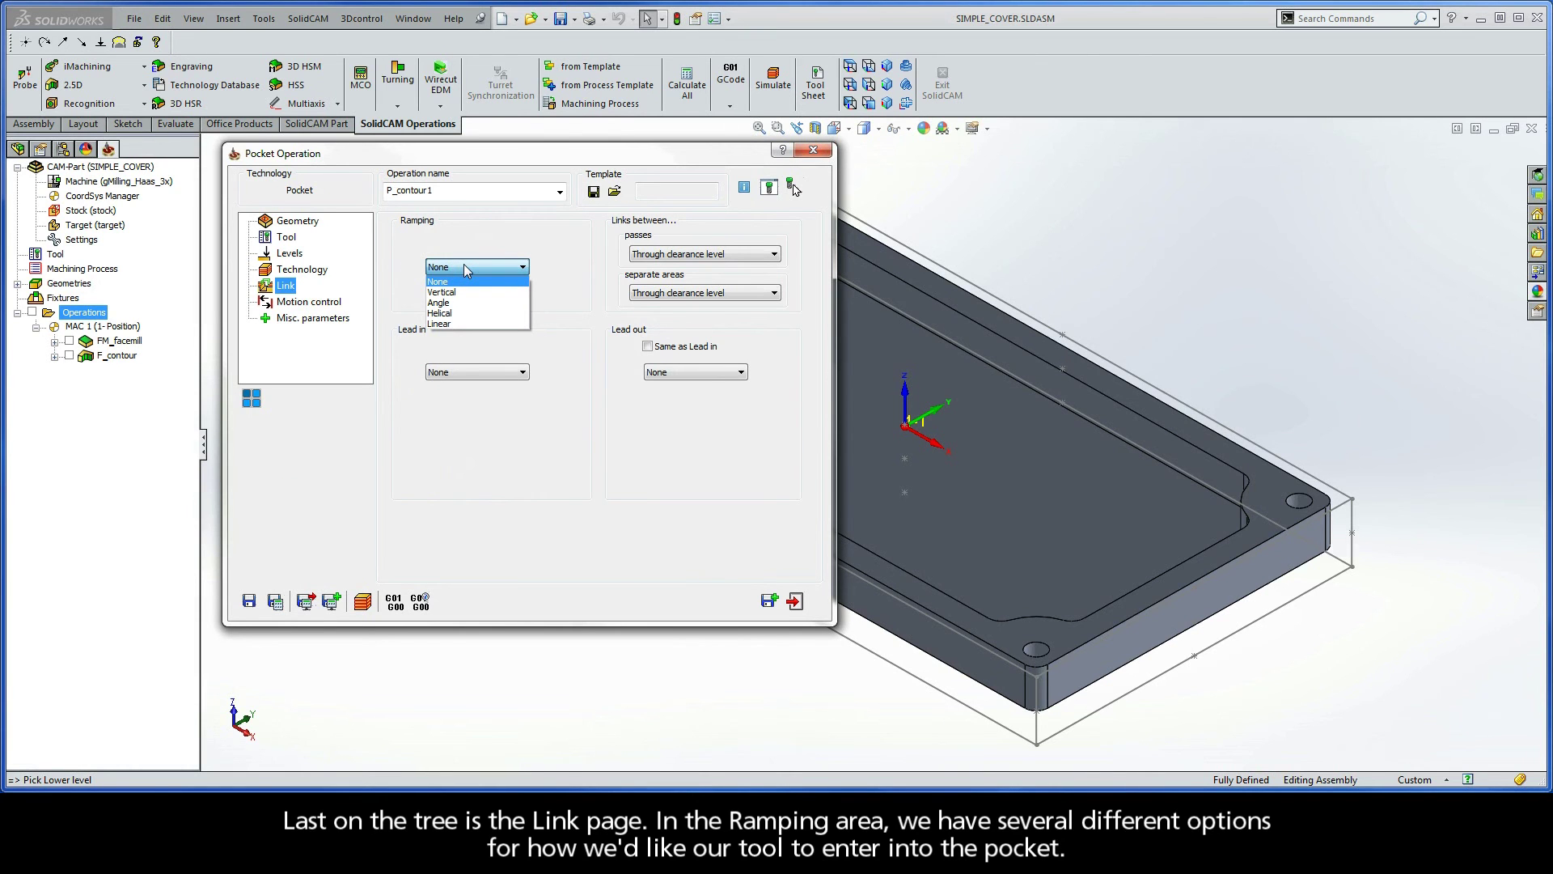
left_click(451, 313)
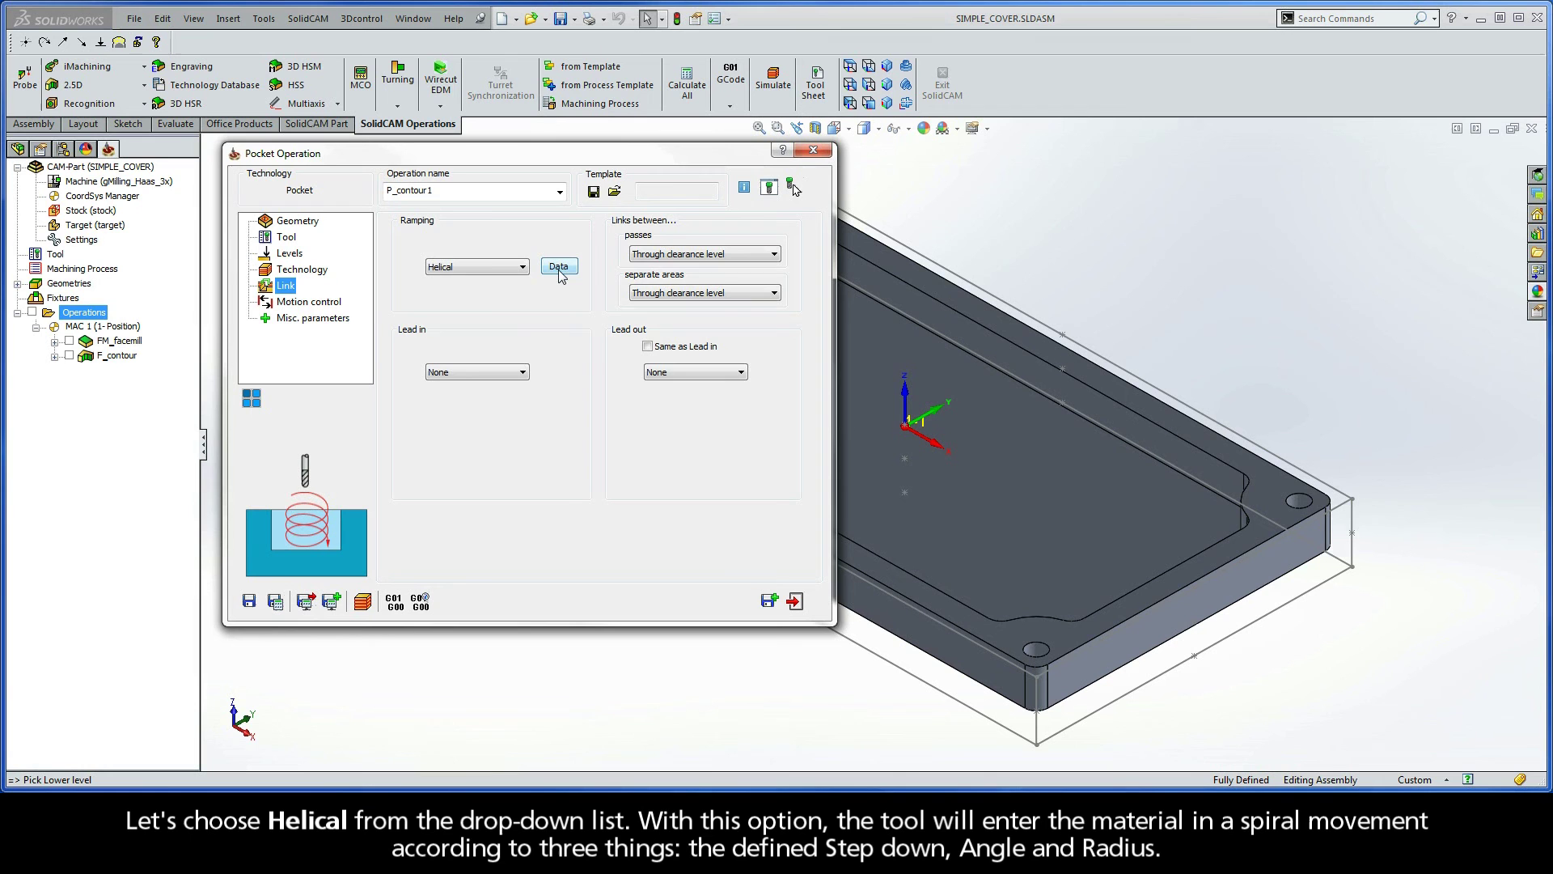
left_click(559, 268)
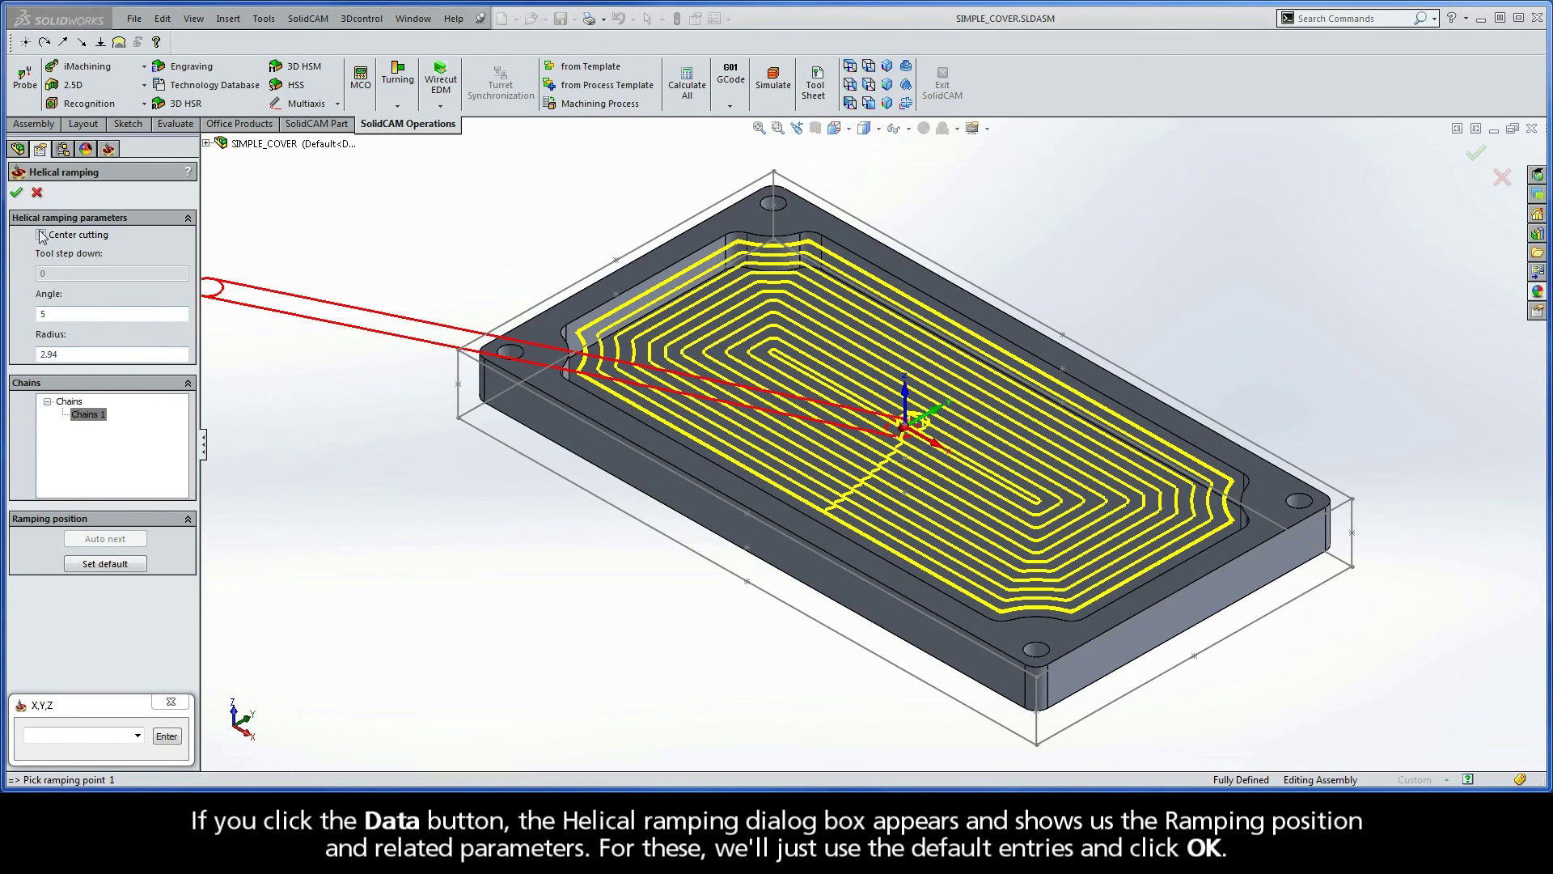
Accept the default helical ramping parameters (angle 5, radius 2.94)
left_click(17, 193)
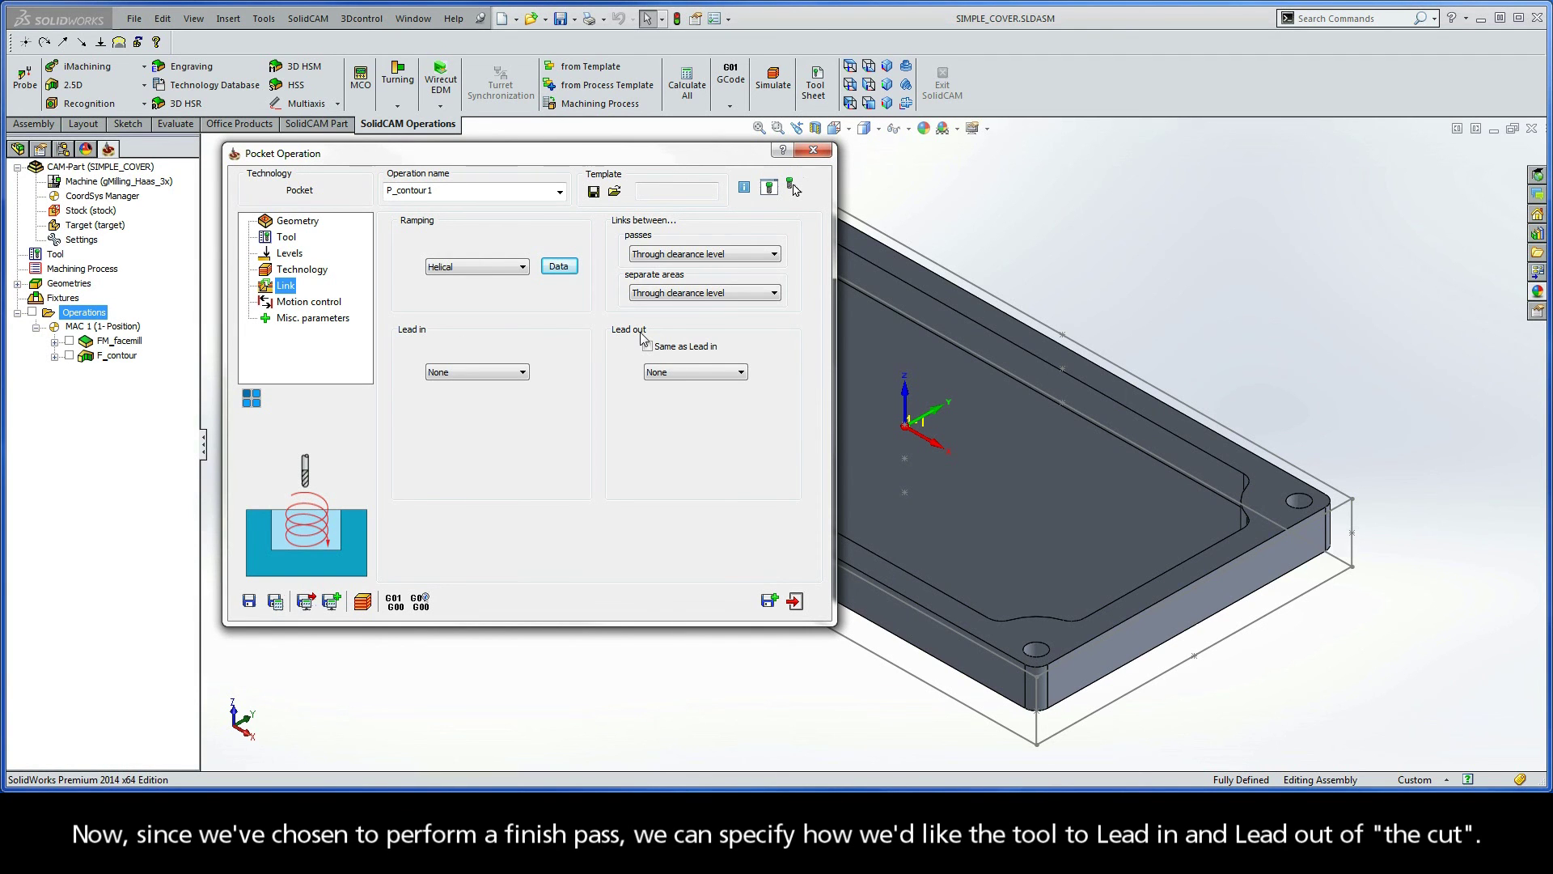
Apply an Arc lead-in of radius 4 with a matching lead-out, then save and calculate P_contour1
left_click(467, 372)
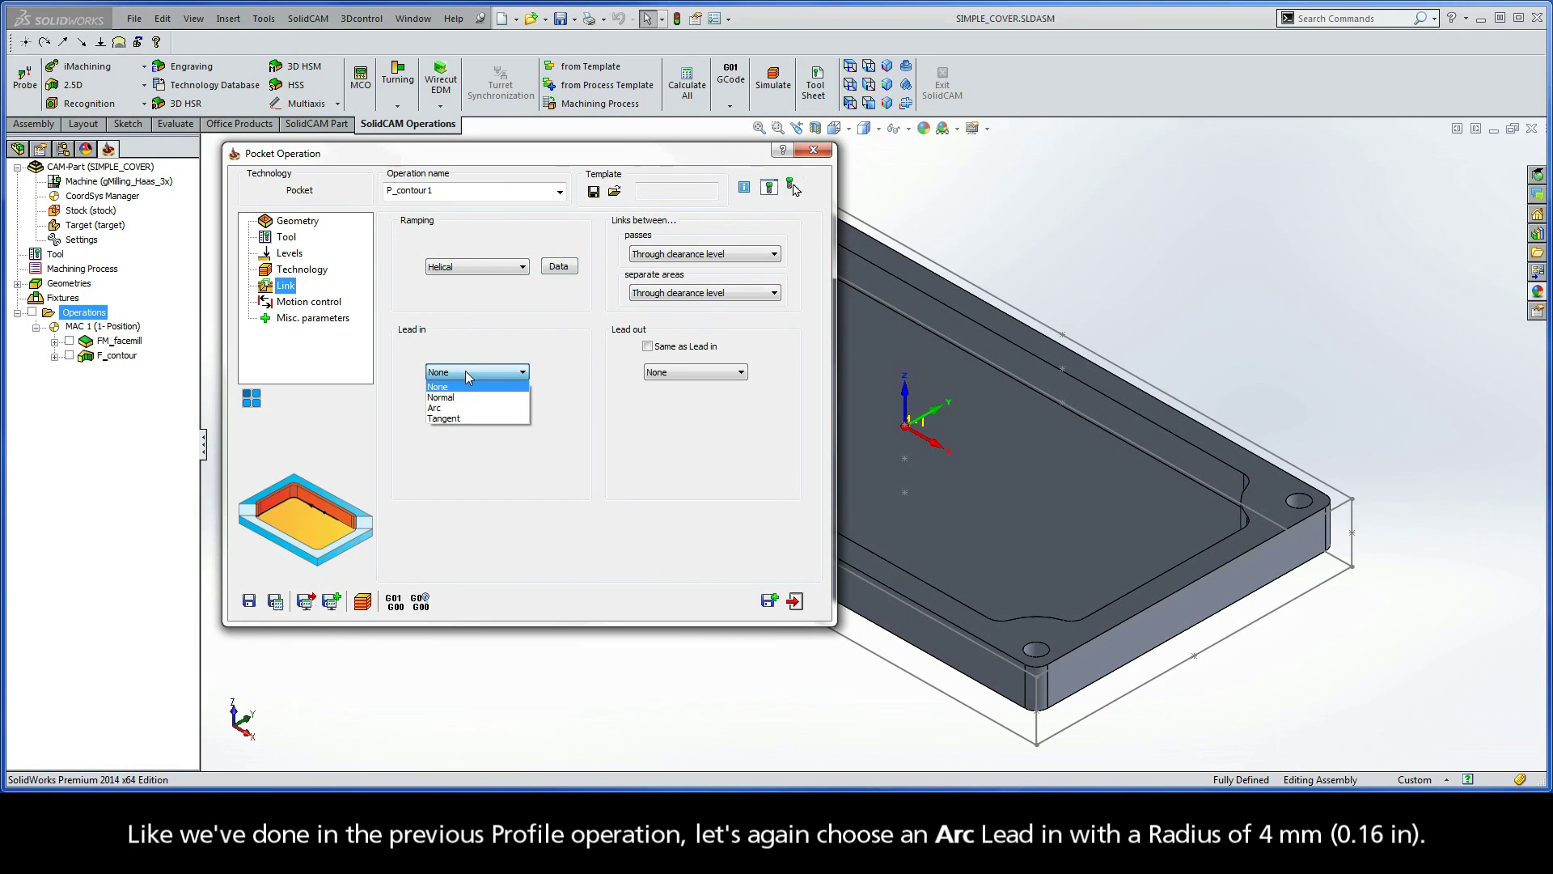
left_click(447, 408)
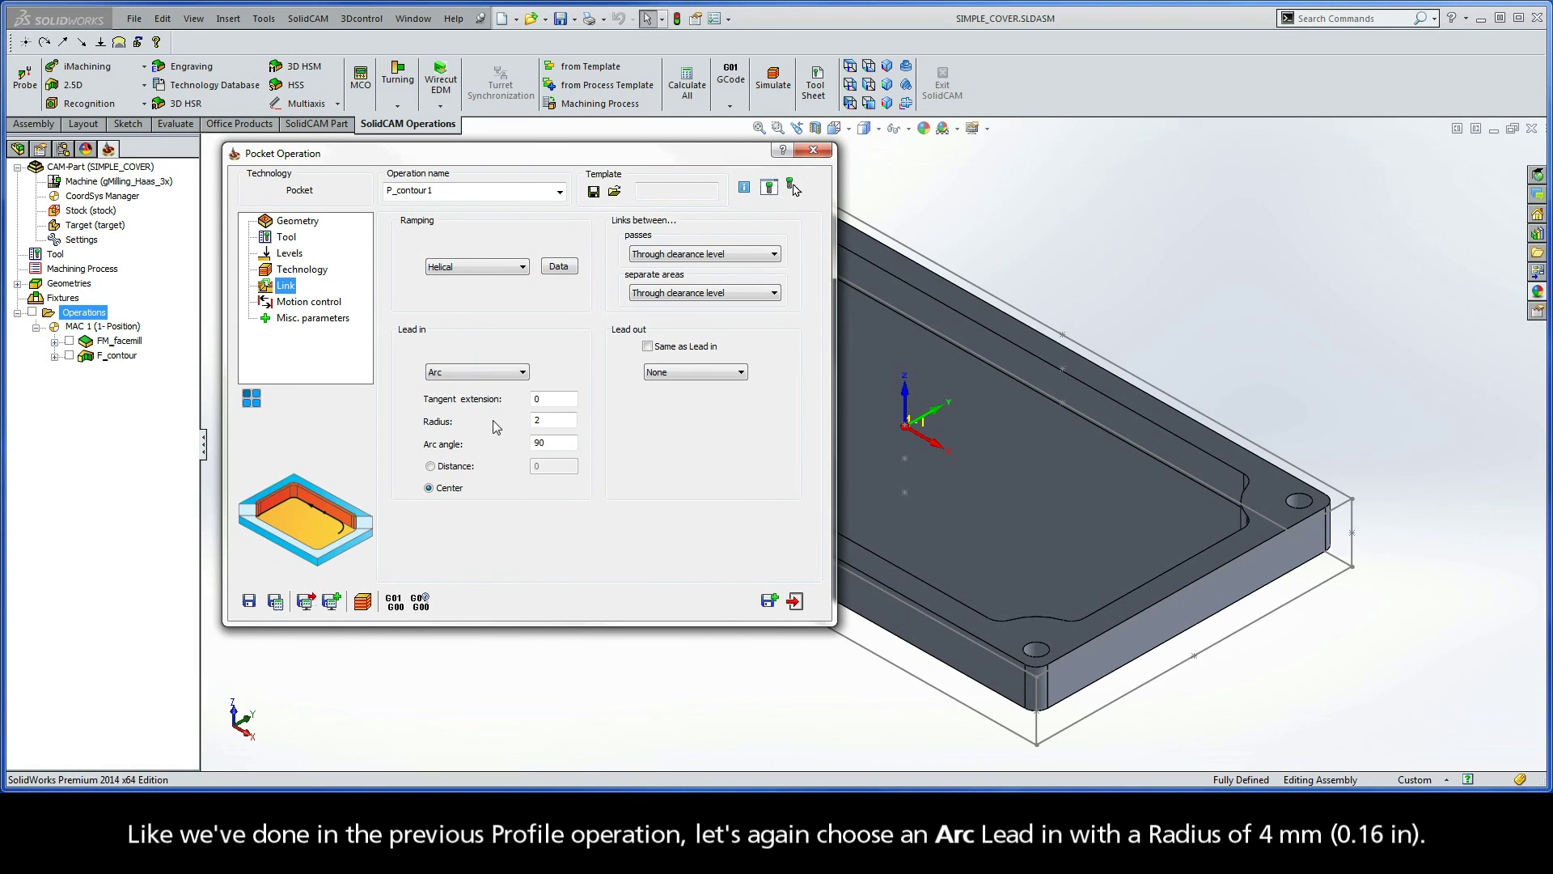
double_click(540, 426)
type("4")
left_click(648, 347)
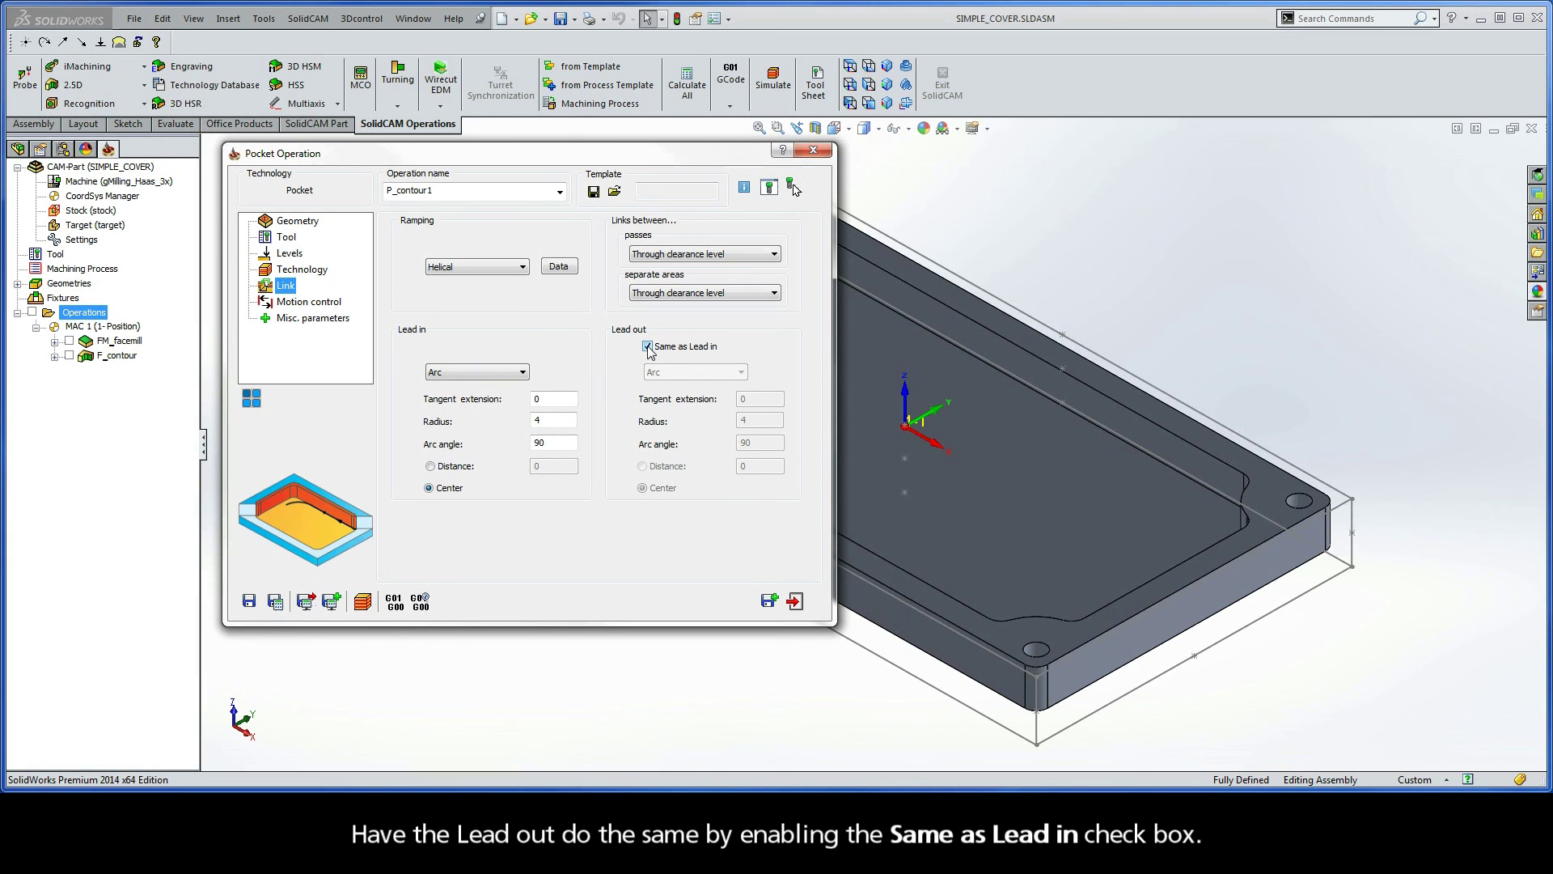
left_click(275, 602)
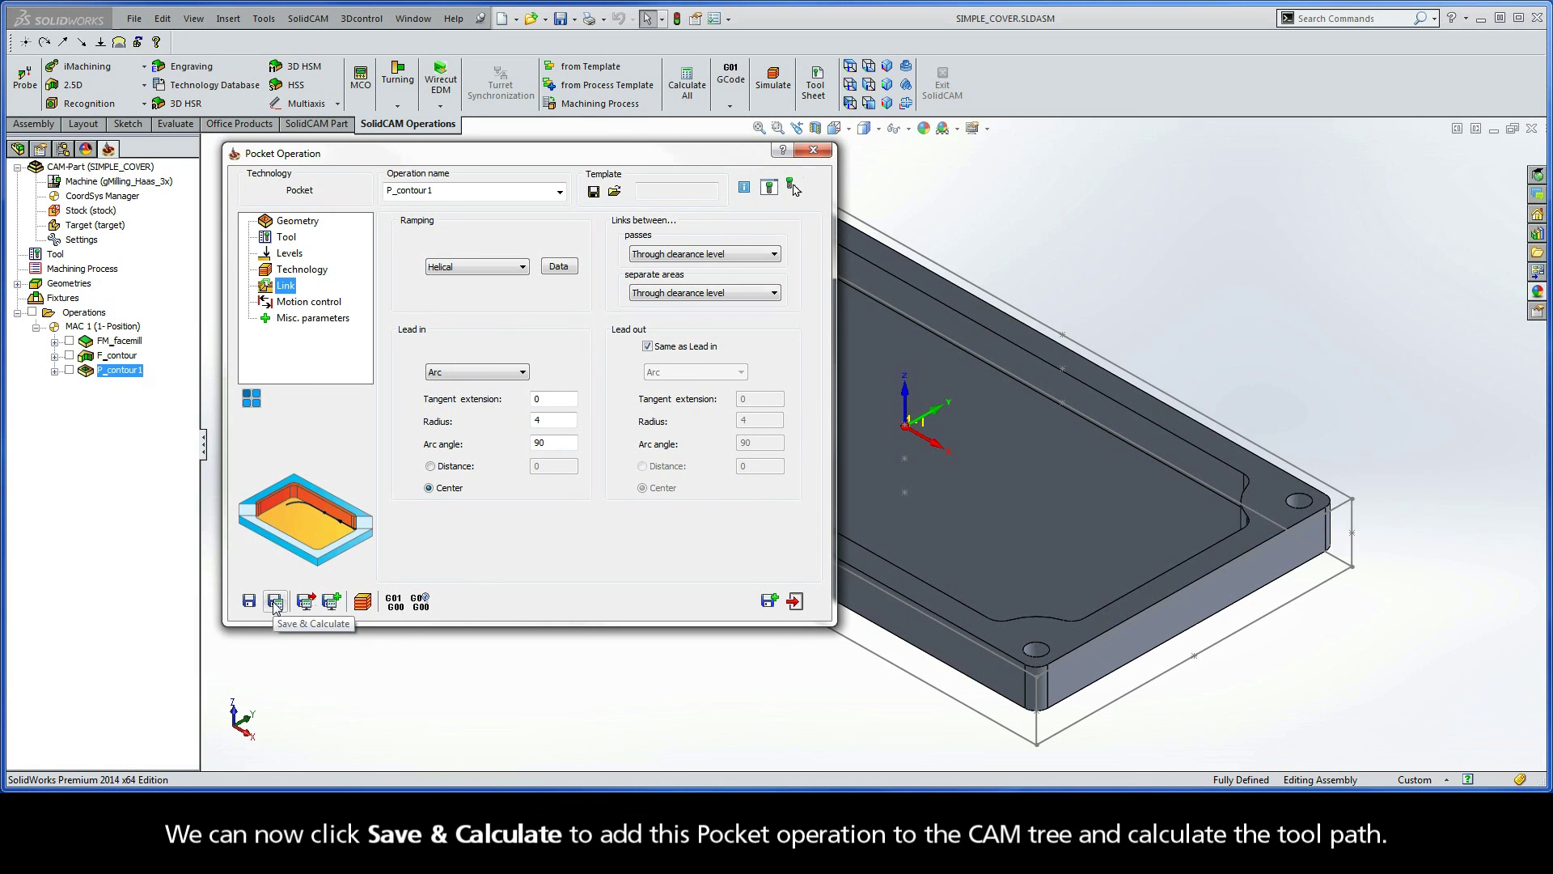
Play the P_contour1 toolpath simulation and orbit in to inspect the pocket passes
left_click(364, 601)
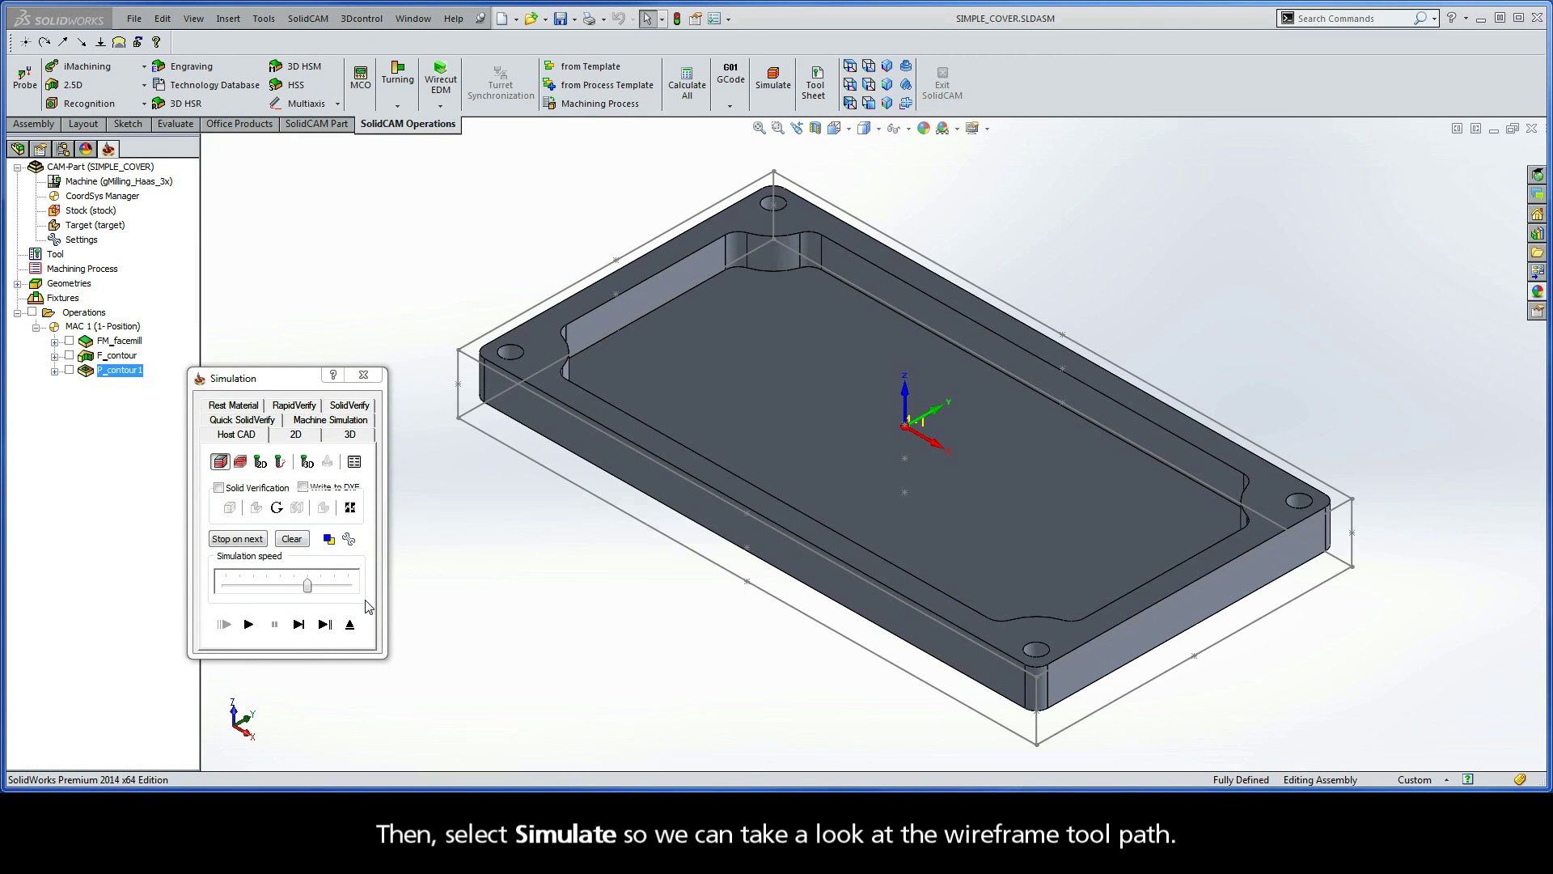
left_click(247, 625)
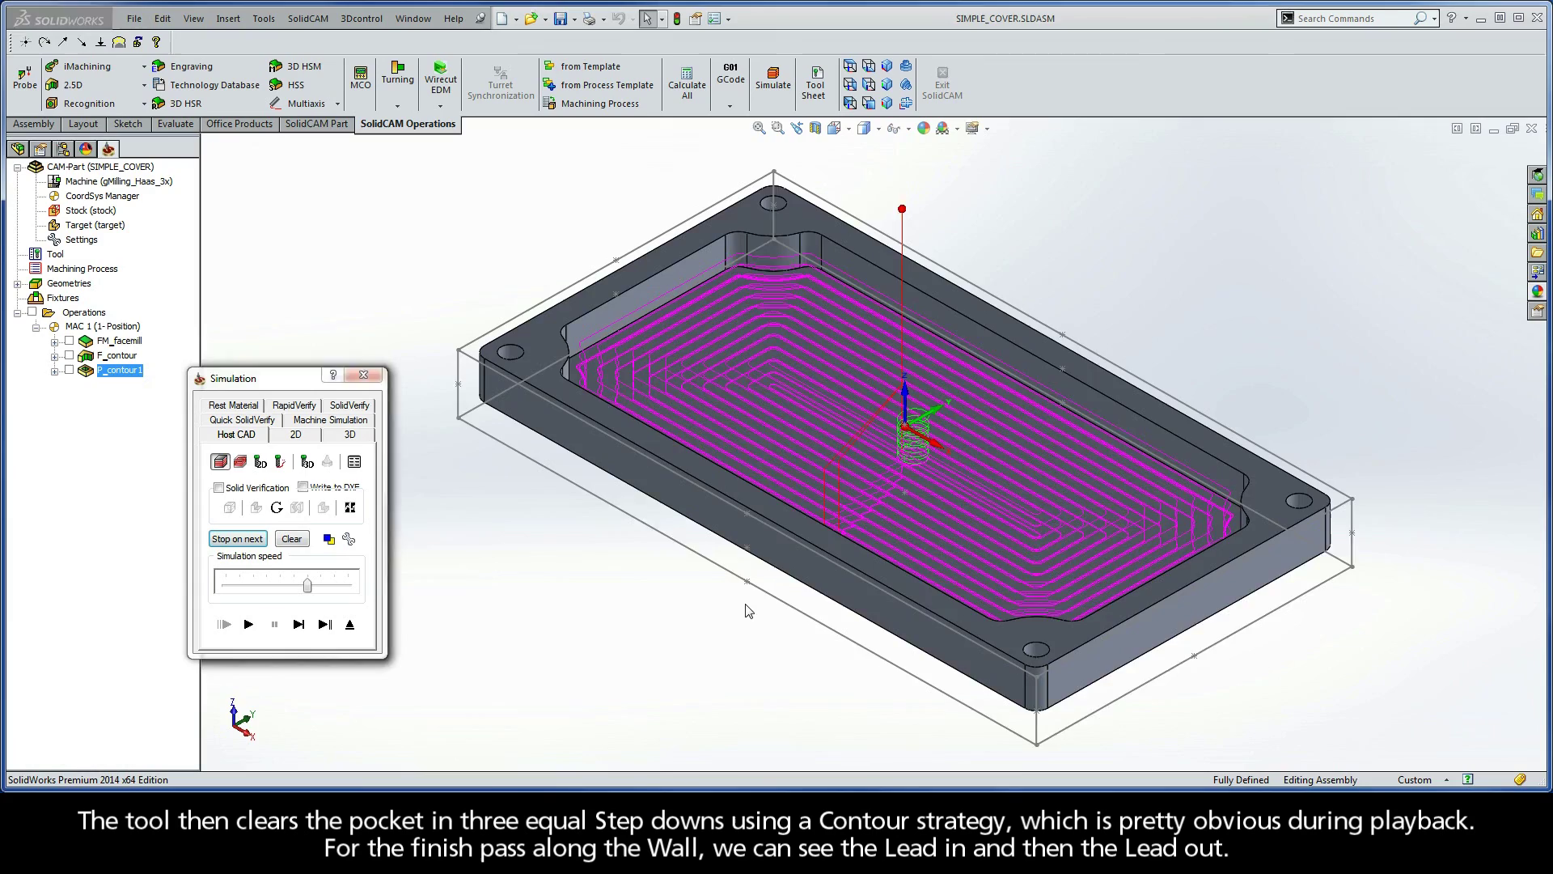
mouse_move(752, 606)
middle_mouse_down()
mouse_move(854, 552)
mouse_move(918, 439)
middle_mouse_up()
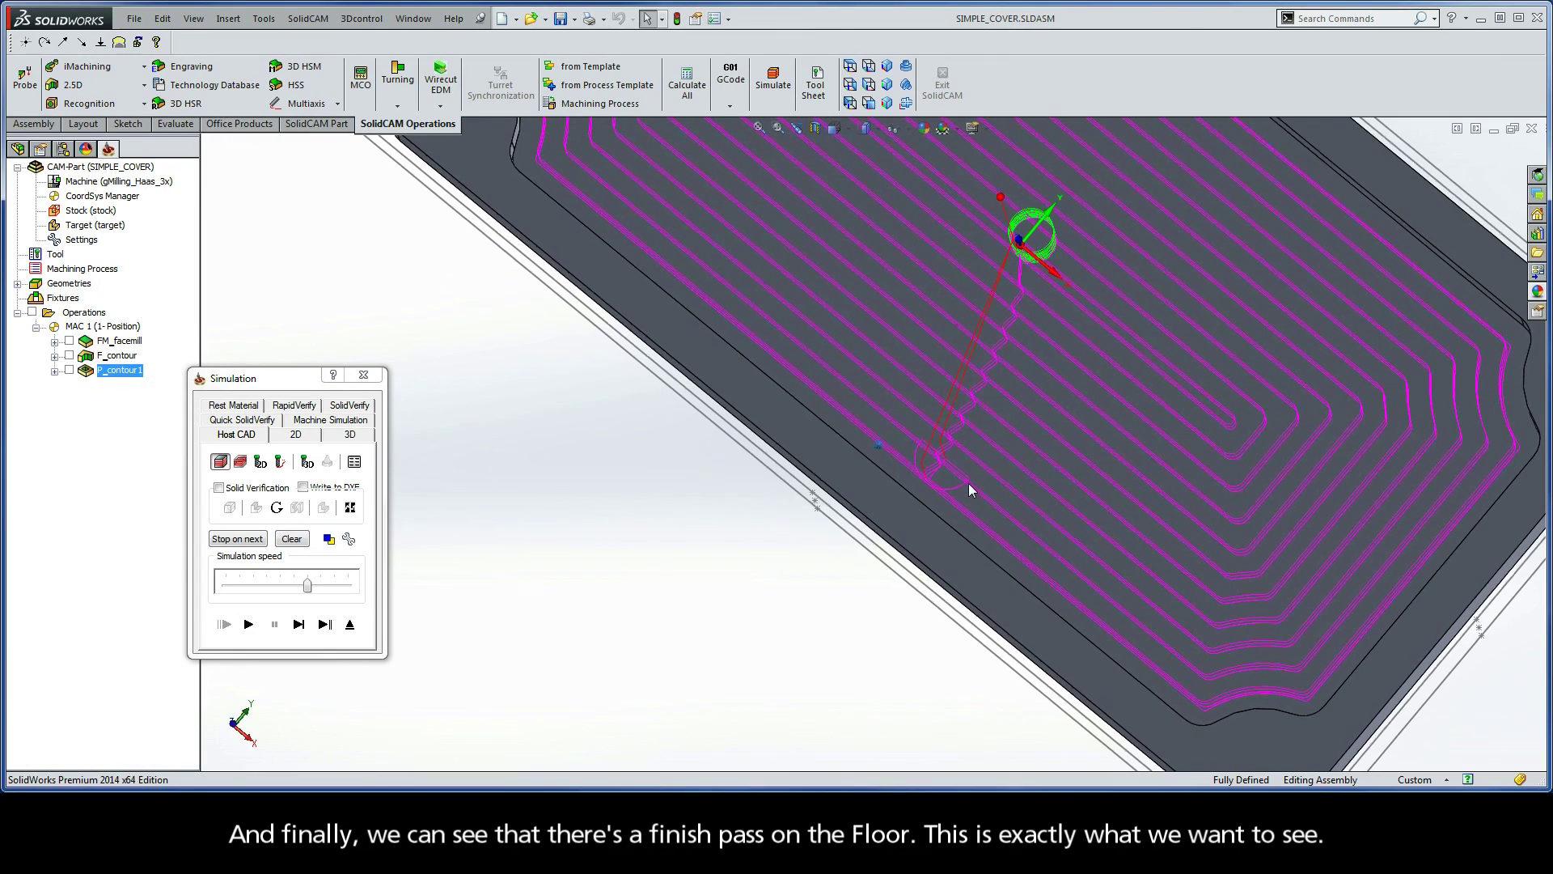
scroll(969, 488, "up", 2)
scroll(968, 489, "up", 2)
scroll(969, 489, "up", 2)
scroll(969, 490, "up", 1)
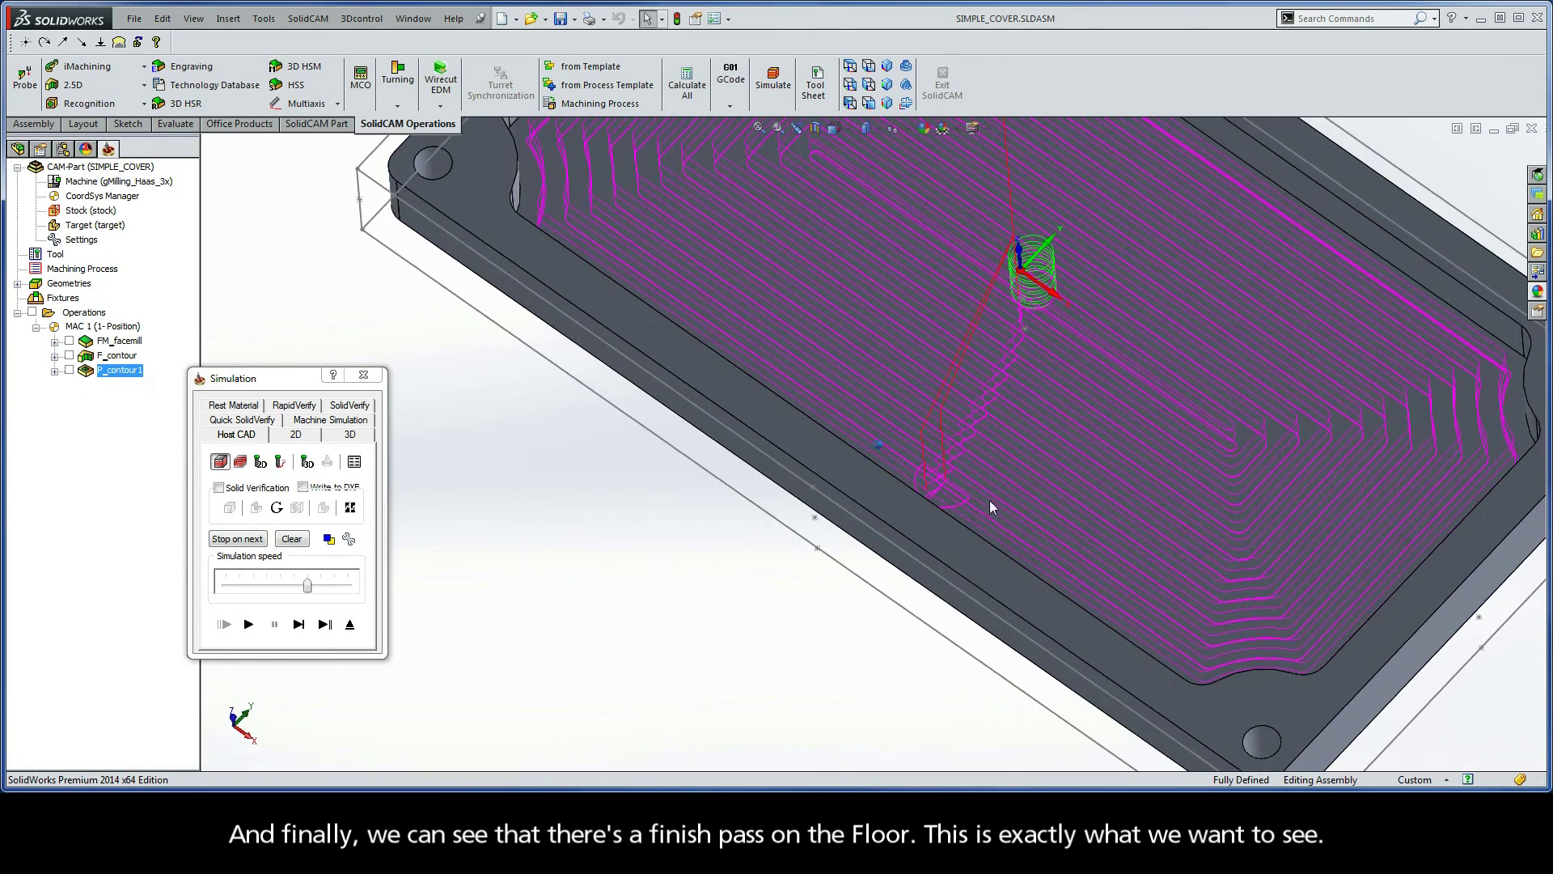
scroll(1039, 532, "down", 2)
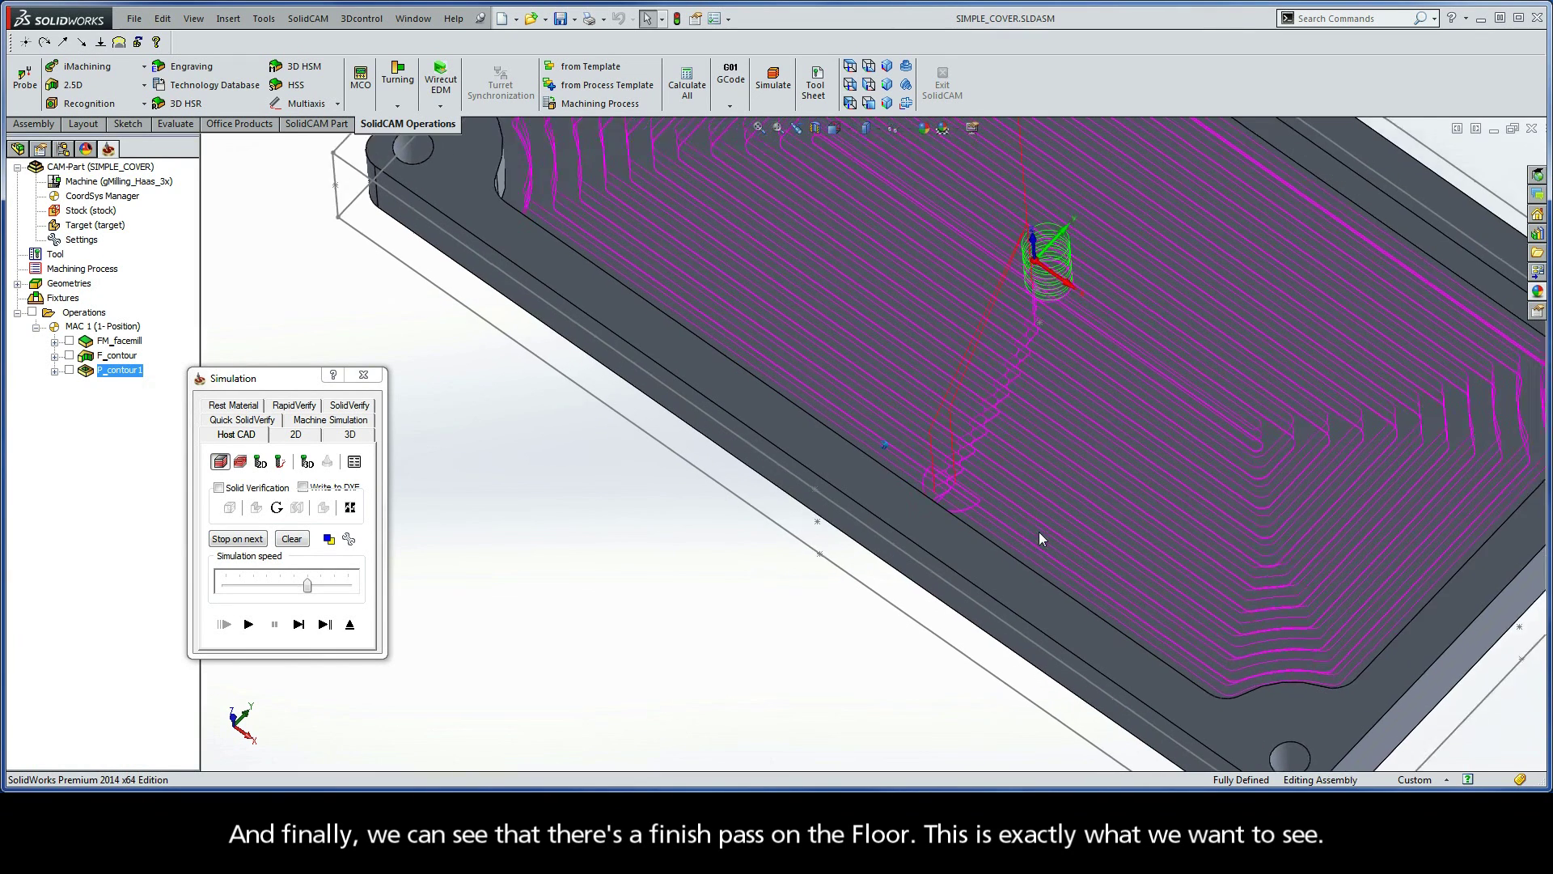
scroll(1039, 533, "down", 1)
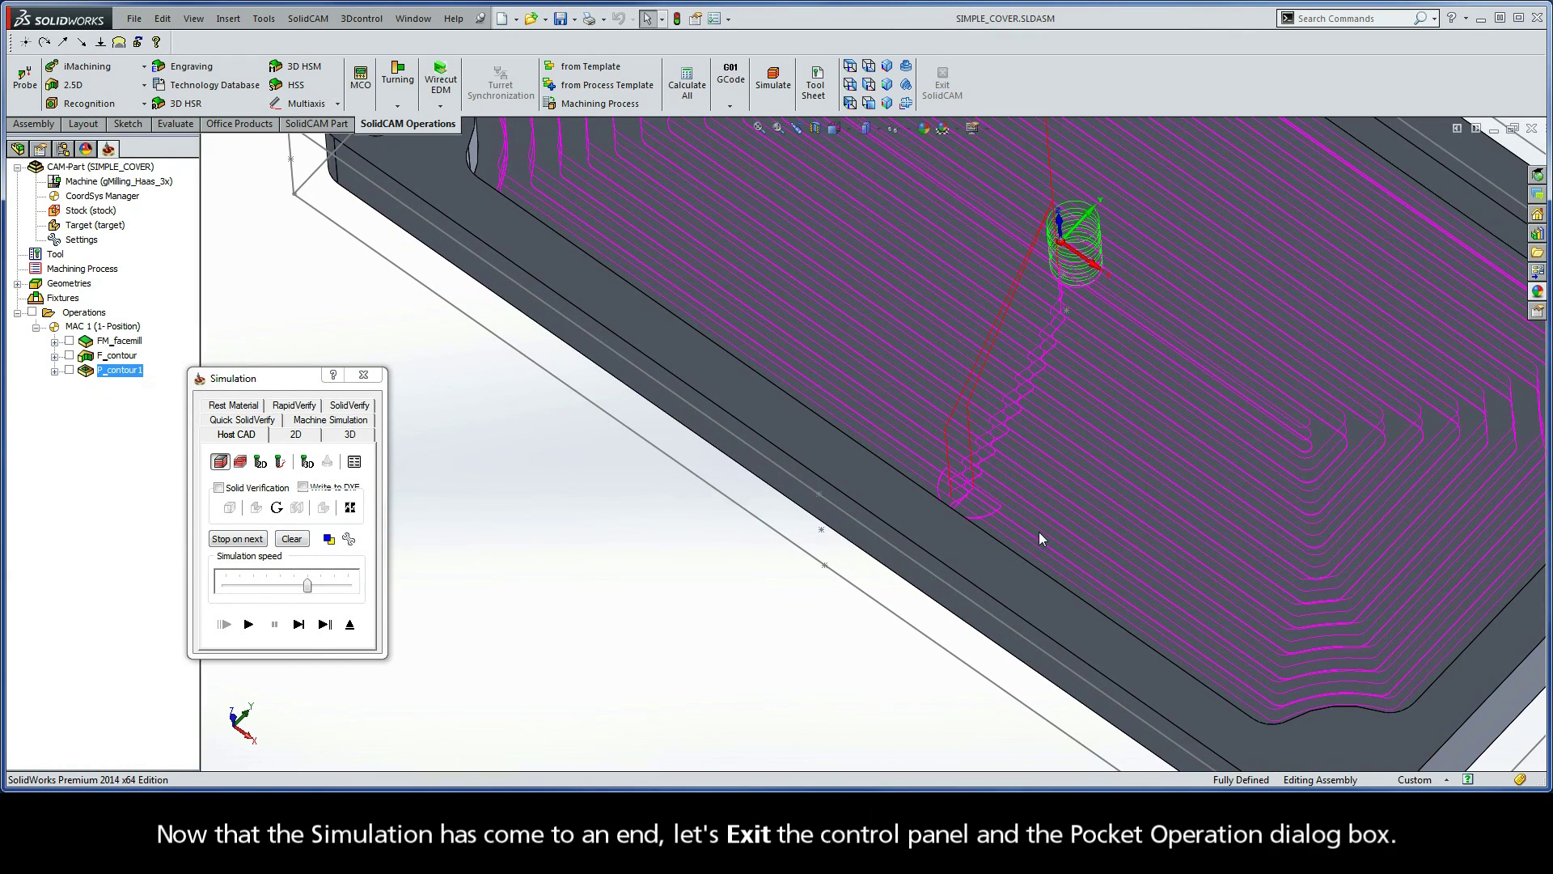
Exit both the simulation panel and the Pocket Operation dialog
left_click(350, 627)
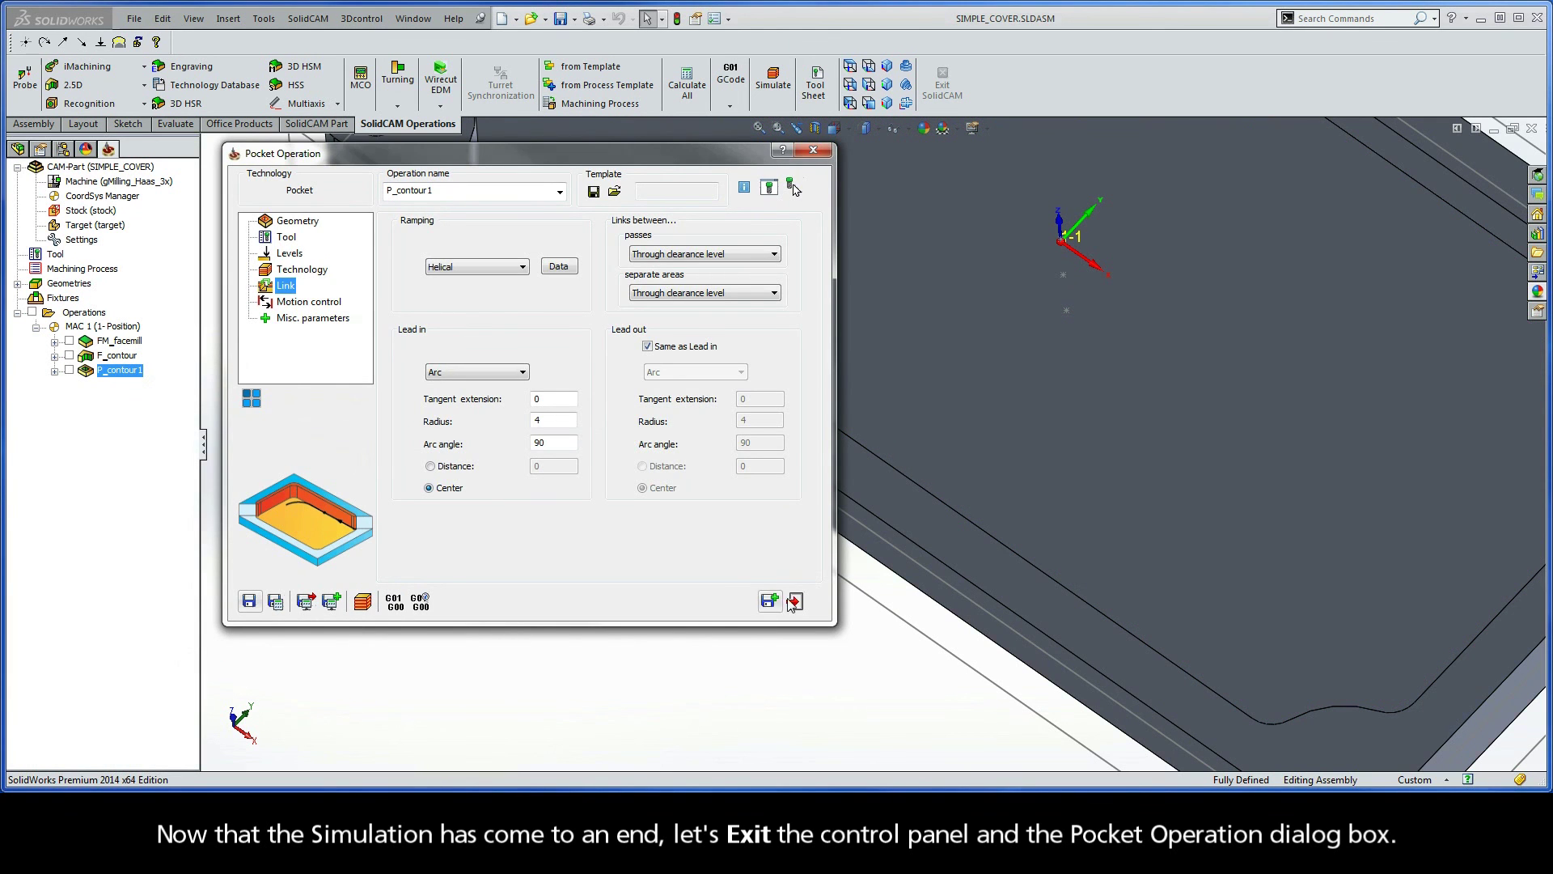
left_click(794, 601)
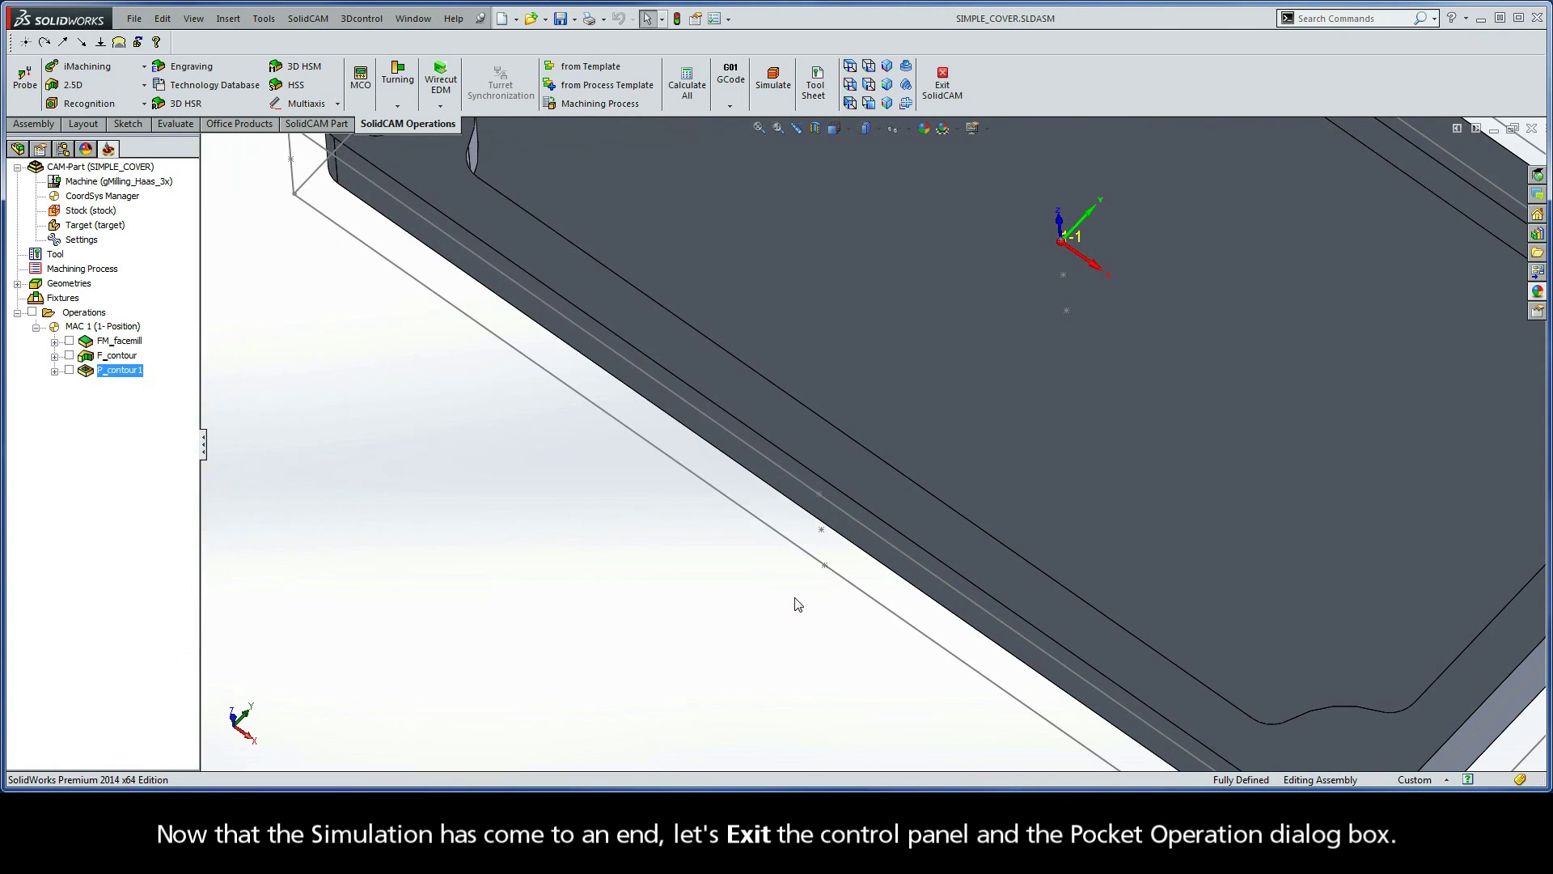